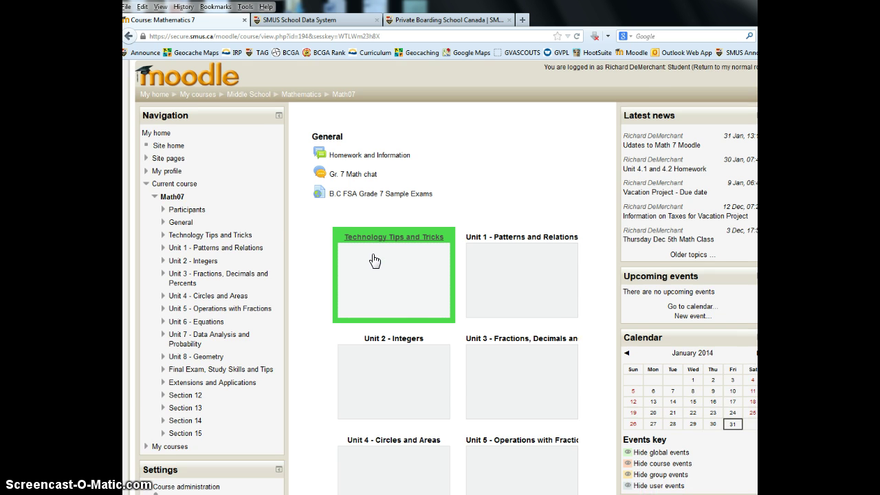
Look through the reference photos of the round table, the glass building and the playground in the photo viewer
{"action": "scroll", "coordinate": [373, 259], "scroll_direction": "down", "scroll_amount": 2}
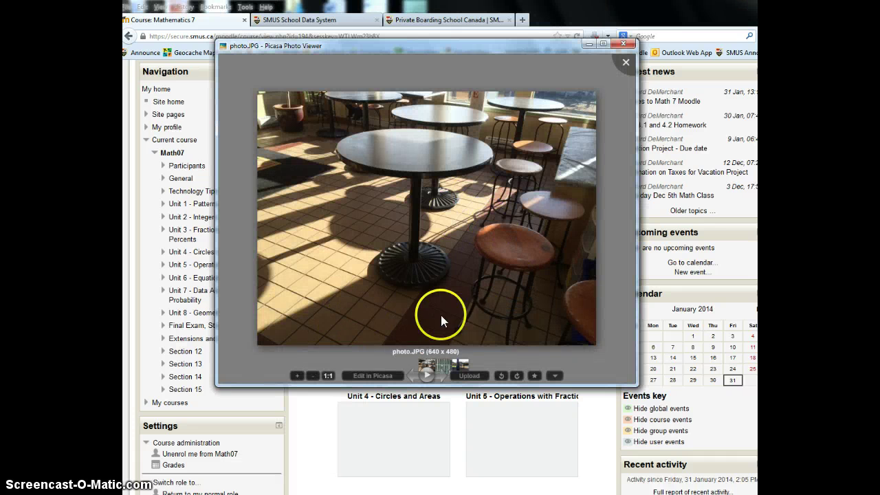
{"action": "left_click", "coordinate": [443, 376]}
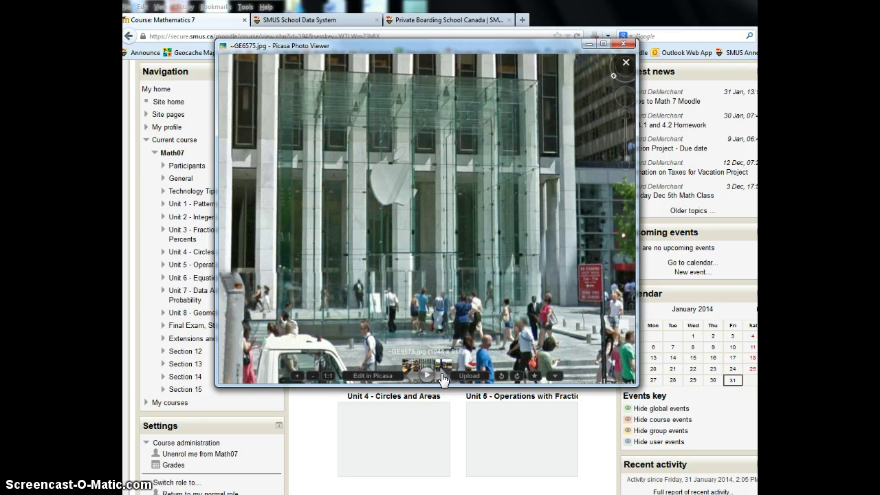
{"action": "left_click", "coordinate": [444, 377]}
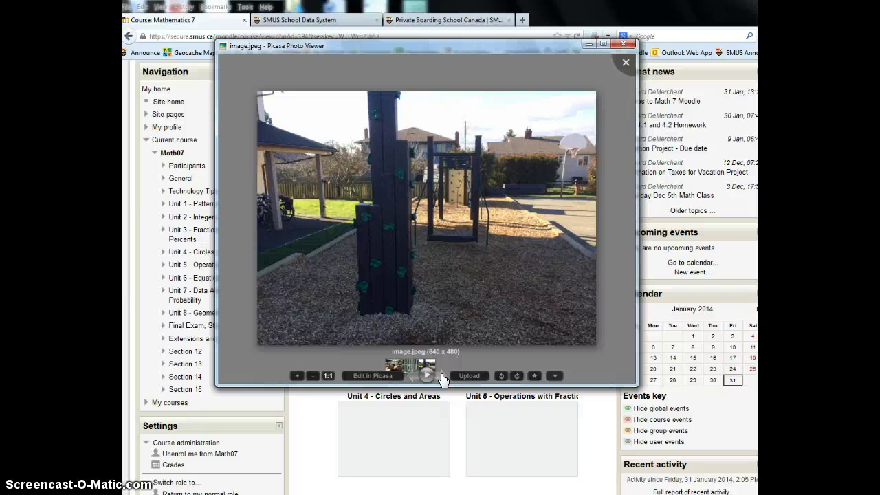
{"action": "left_click", "coordinate": [427, 375]}
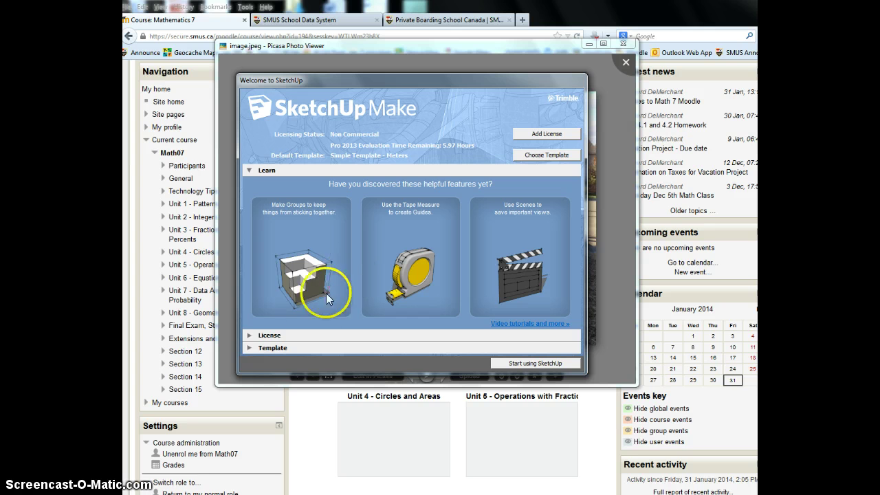
Start a SketchUp model with the Simple Template - Meters and switch the camera to the standard Top view
{"action": "left_click", "coordinate": [248, 348]}
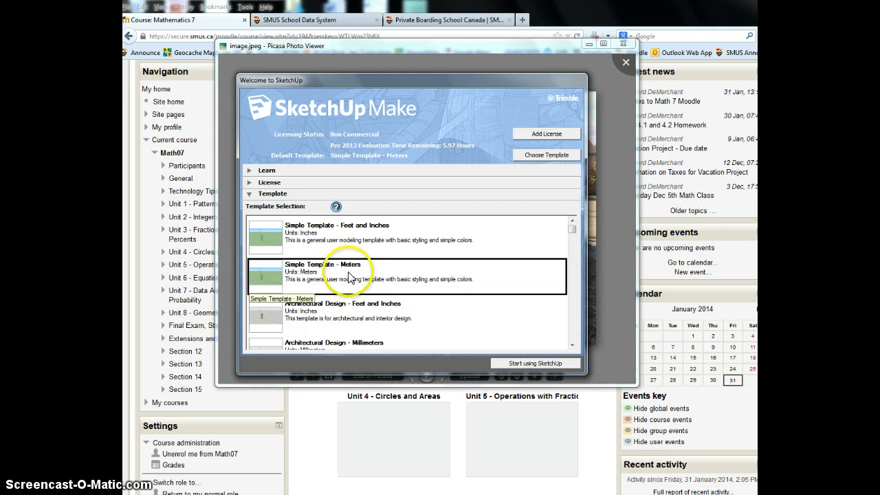
{"action": "left_click", "coordinate": [540, 364]}
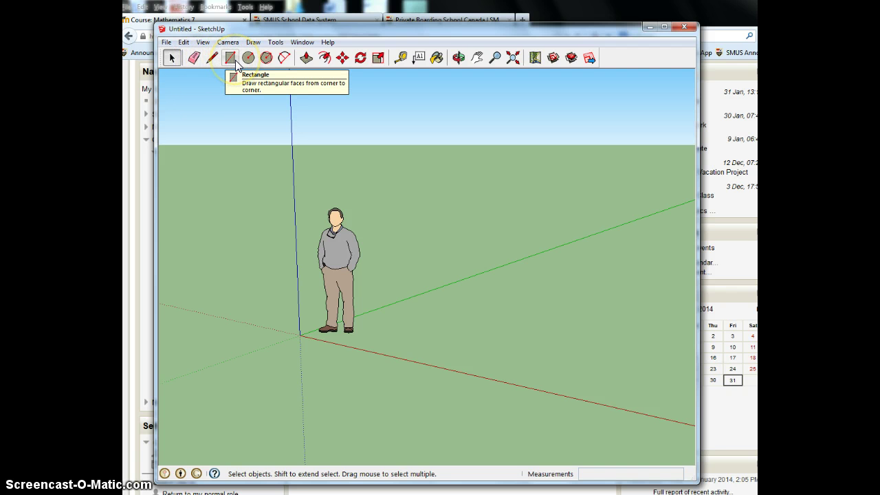
{"action": "left_click", "coordinate": [229, 44]}
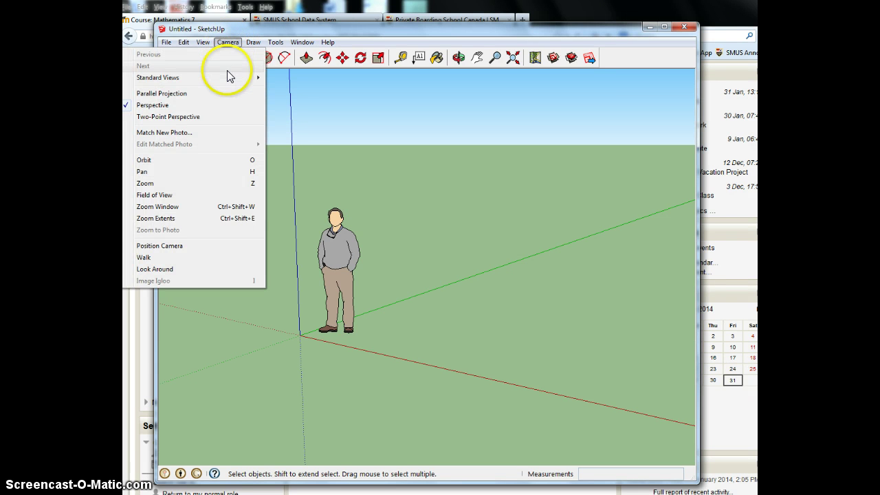
{"action": "mouse_move", "coordinate": [228, 77]}
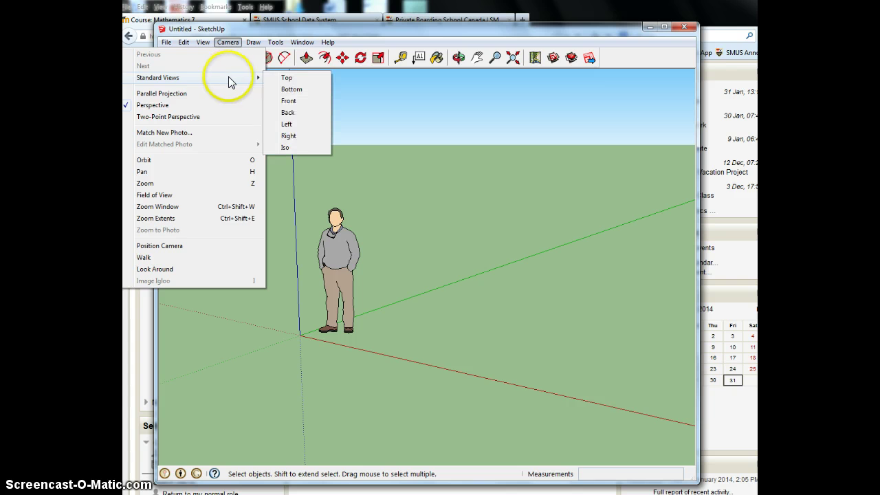
{"action": "left_click", "coordinate": [287, 79]}
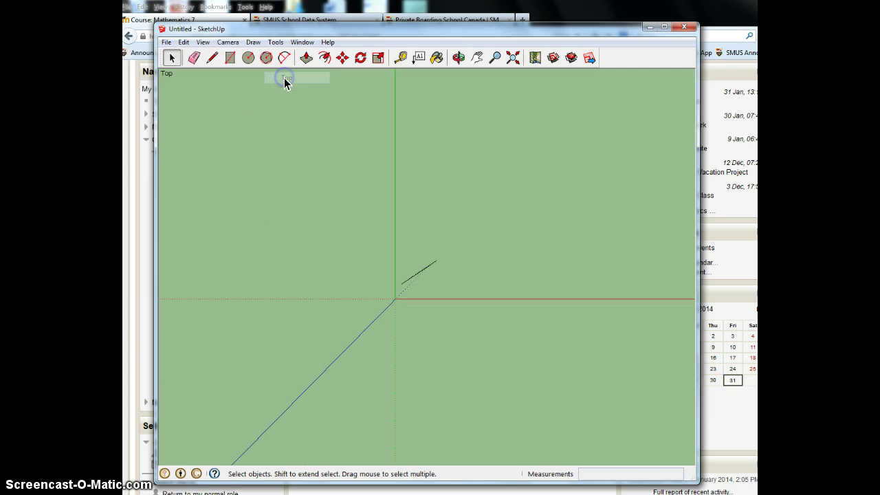
Try orbiting the model slightly, and restore the standard Top view
{"action": "left_click", "coordinate": [458, 57]}
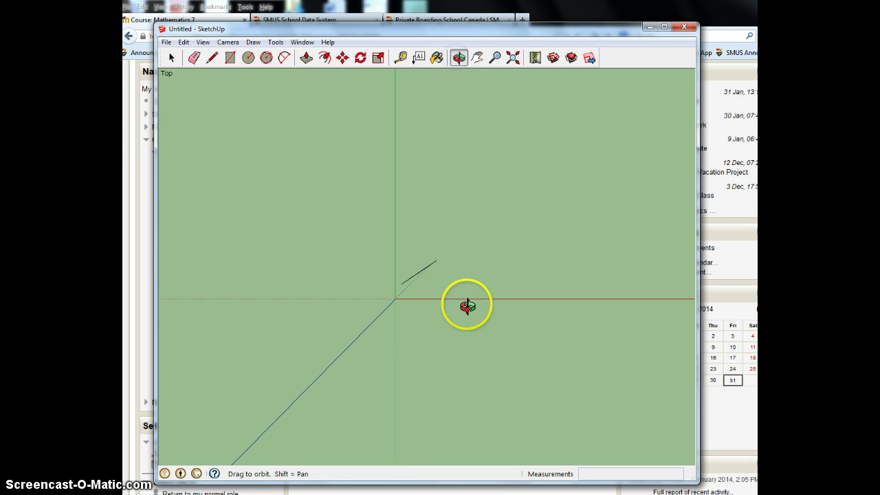
{"action": "mouse_move", "coordinate": [465, 308]}
{"action": "left_mouse_down"}
{"action": "mouse_move", "coordinate": [451, 225]}
{"action": "mouse_move", "coordinate": [460, 287]}
{"action": "mouse_move", "coordinate": [470, 294]}
{"action": "left_mouse_up"}
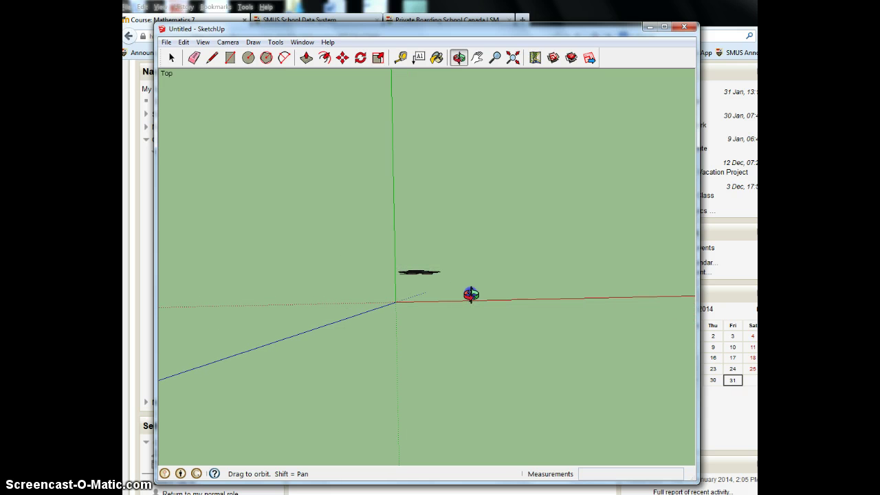
{"action": "left_click", "coordinate": [228, 44]}
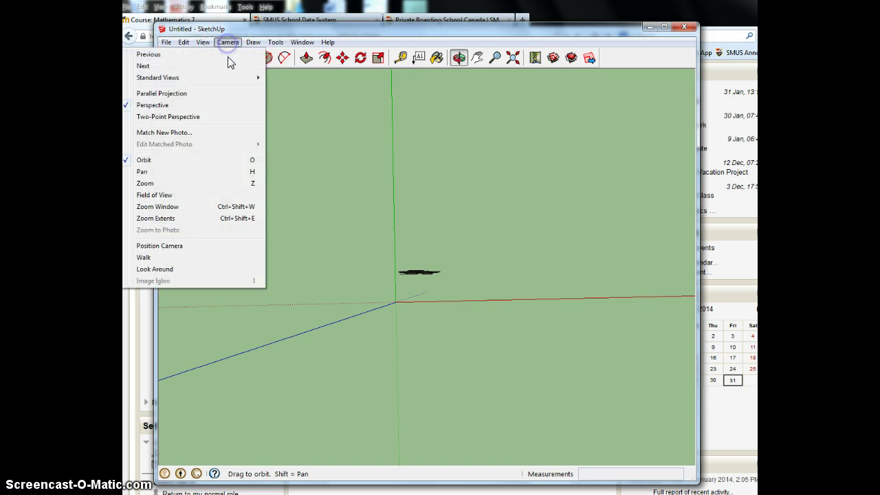
{"action": "mouse_move", "coordinate": [226, 79]}
{"action": "left_click", "coordinate": [288, 77]}
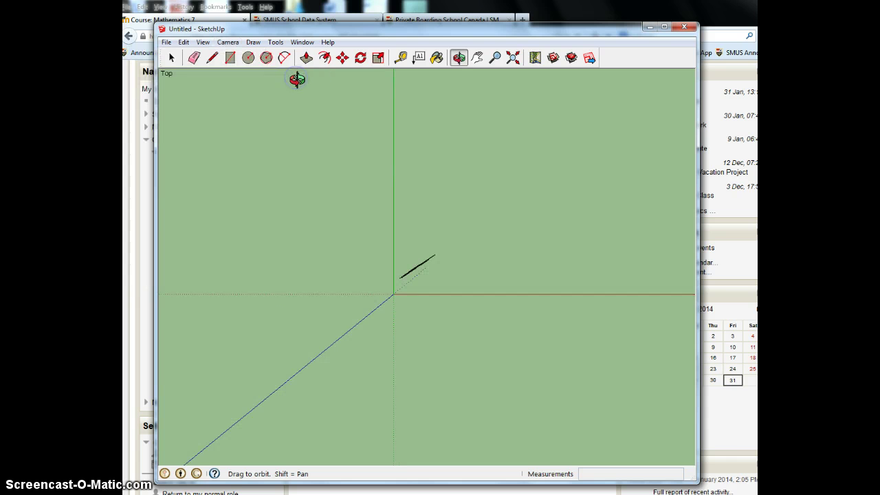
Draw a circle on the ground near the origin, in the negative-red, positive-green quadrant, with a radius of 30 m
{"action": "left_click", "coordinate": [250, 59]}
{"action": "left_click", "coordinate": [320, 199]}
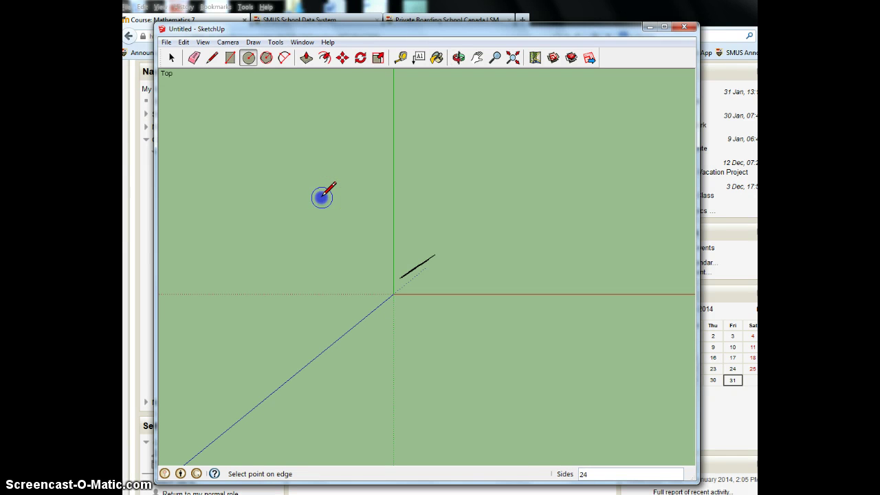
{"action": "left_click", "coordinate": [340, 210]}
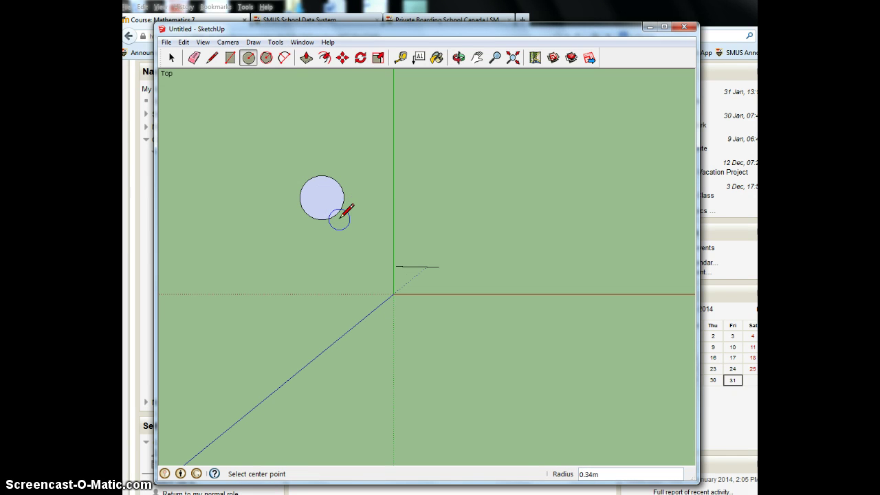
{"action": "type", "text": "30m"}
{"action": "key", "text": "Return"}
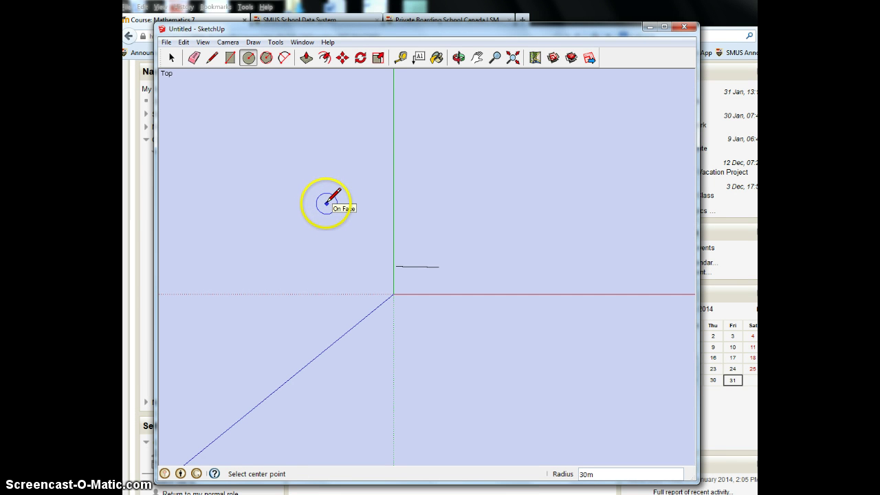
Draw a 1 m by 1 m square on the large circle's face, in the same quadrant as its centre
{"action": "scroll", "coordinate": [327, 203], "scroll_direction": "down", "scroll_amount": 1}
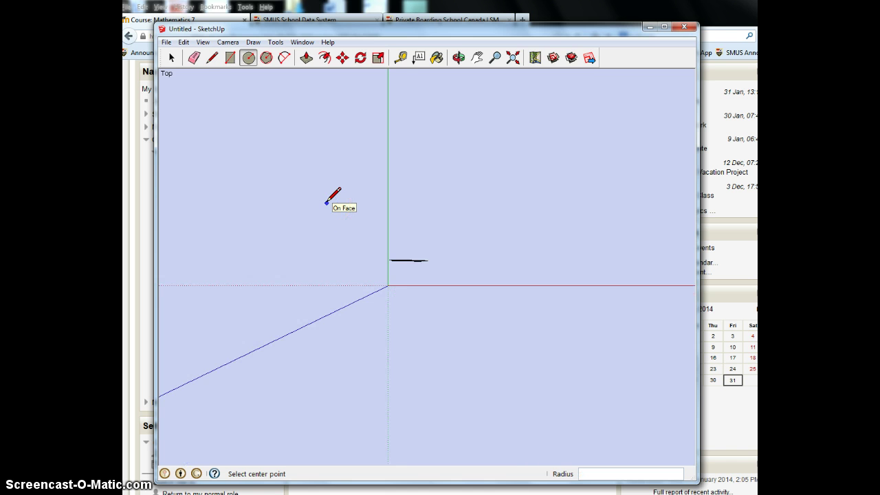
{"action": "scroll", "coordinate": [326, 202], "scroll_direction": "down", "scroll_amount": 5}
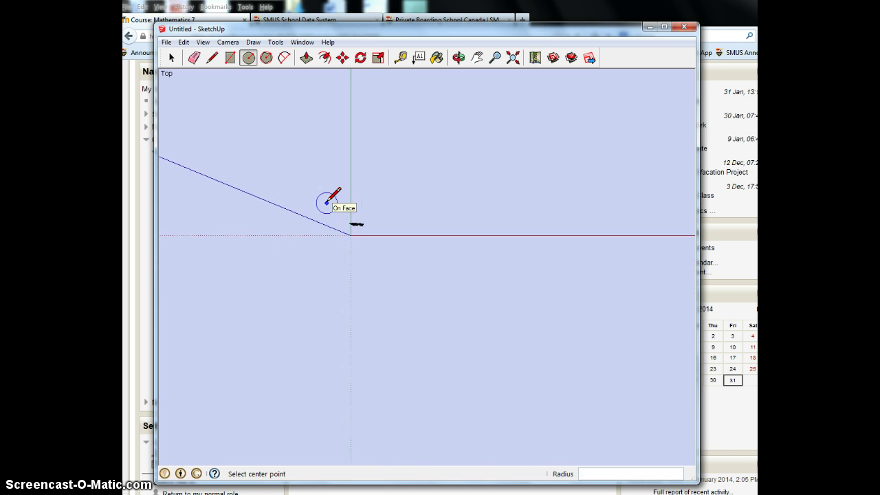
{"action": "scroll", "coordinate": [326, 202], "scroll_direction": "down", "scroll_amount": 5}
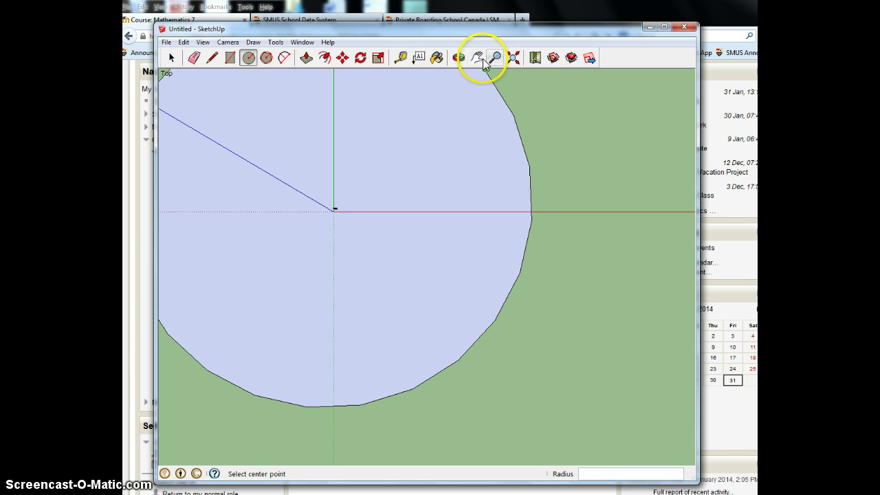
{"action": "left_click", "coordinate": [477, 58]}
{"action": "left_click_drag", "start_coordinate": [334, 178], "coordinate": [426, 222]}
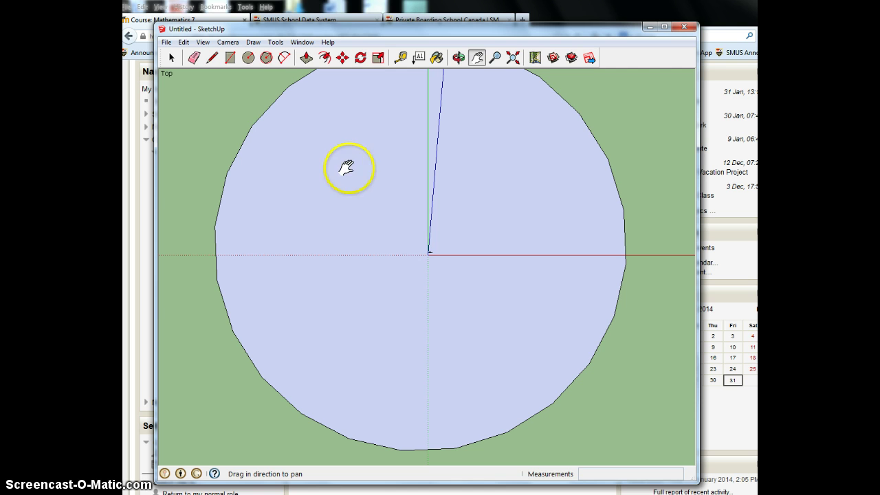
{"action": "left_click", "coordinate": [231, 57]}
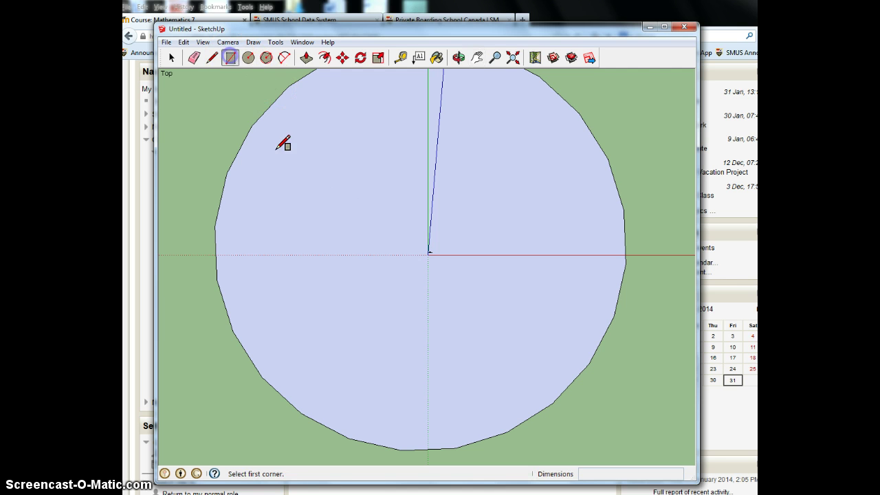
{"action": "left_click", "coordinate": [317, 184]}
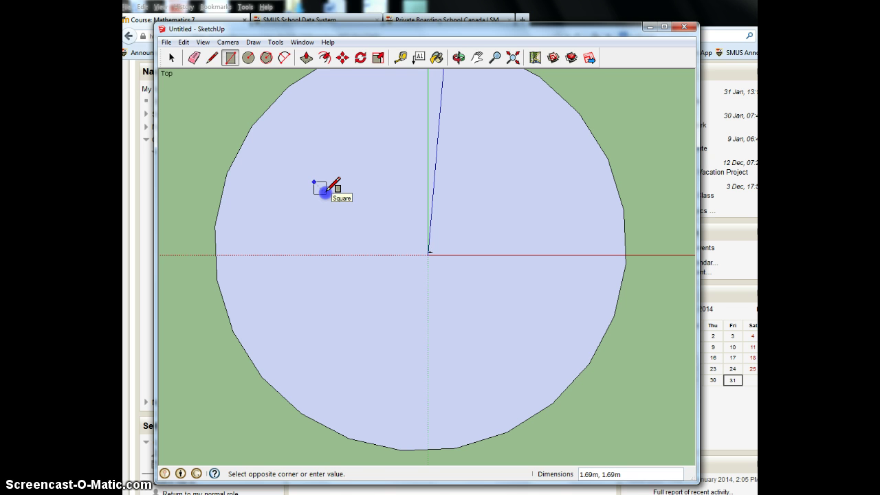
{"action": "left_click", "coordinate": [326, 193]}
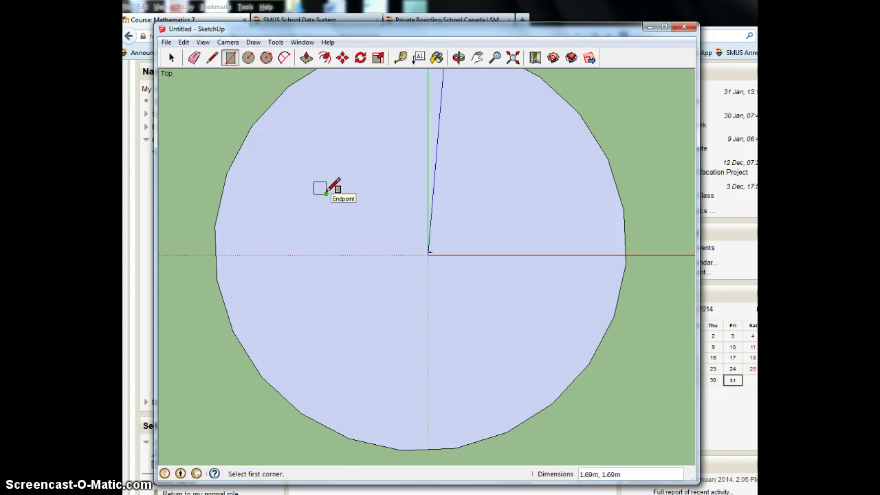
{"action": "type", "text": "1m"}
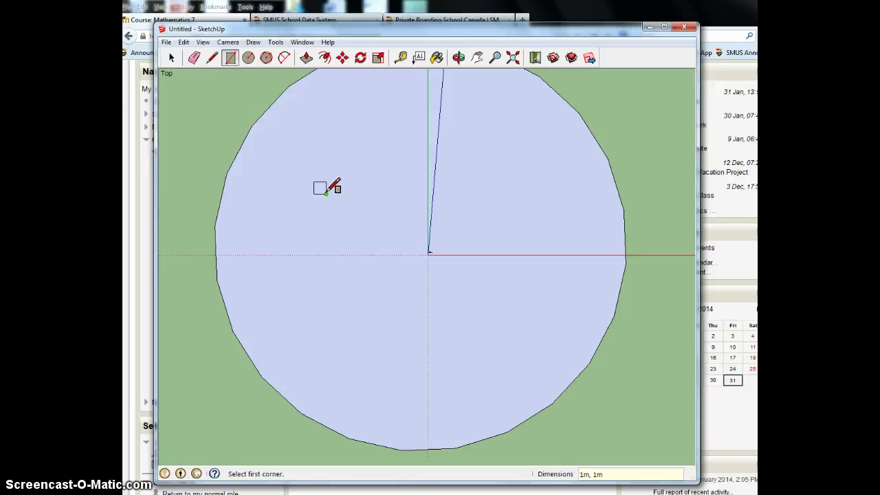
{"action": "key", "text": "Return"}
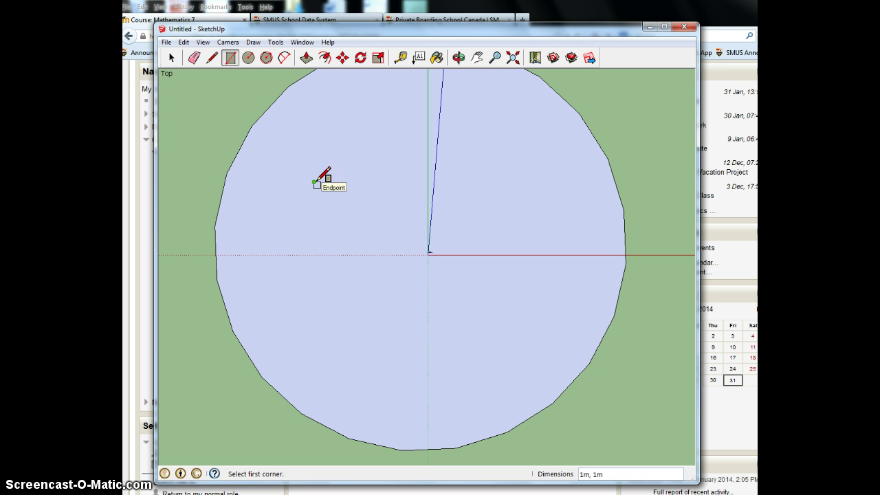
Paint the large circular face with the Vegetation_Grass1 material from the Vegetation library
{"action": "left_click", "coordinate": [435, 59]}
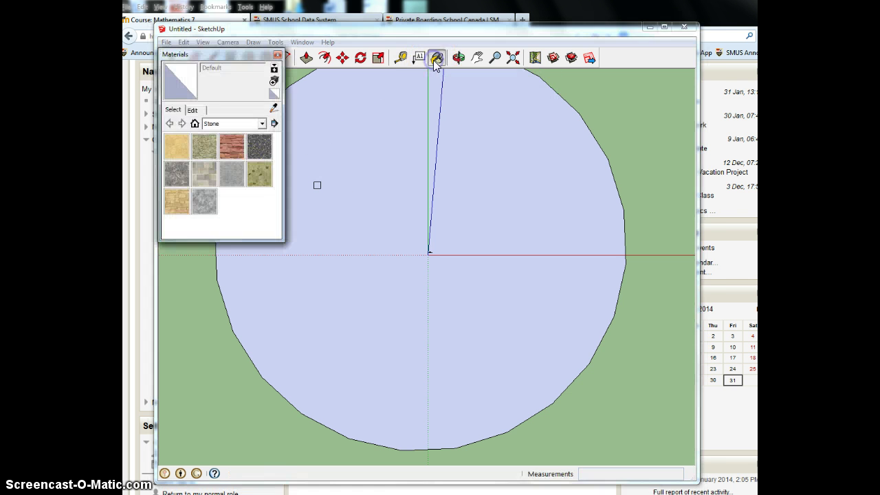
{"action": "left_click", "coordinate": [262, 124]}
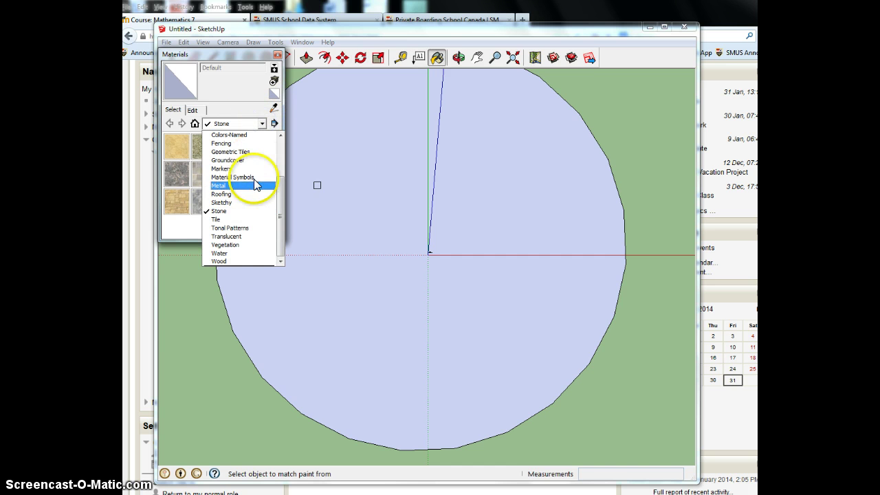
{"action": "left_click", "coordinate": [252, 245]}
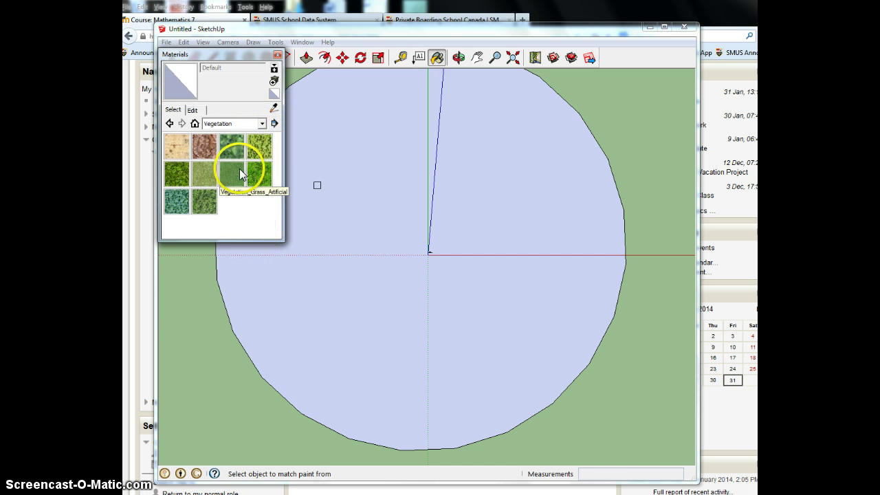
{"action": "left_click", "coordinate": [205, 179]}
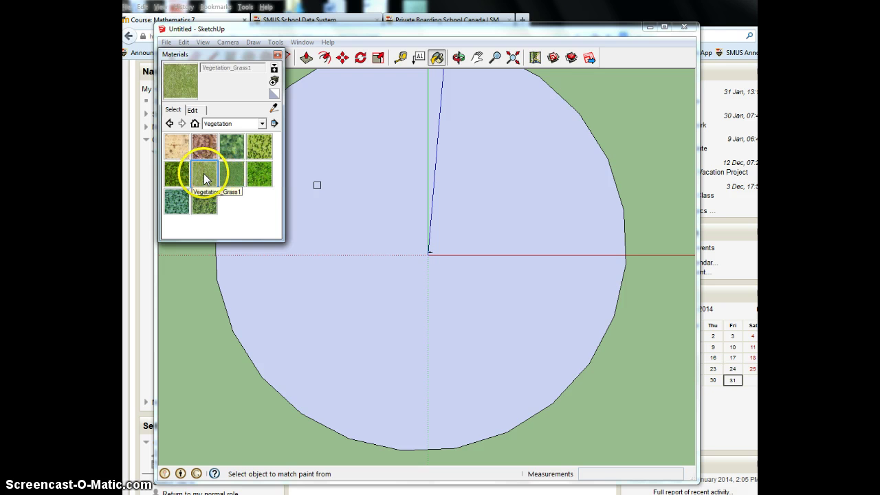
{"action": "left_click", "coordinate": [389, 172]}
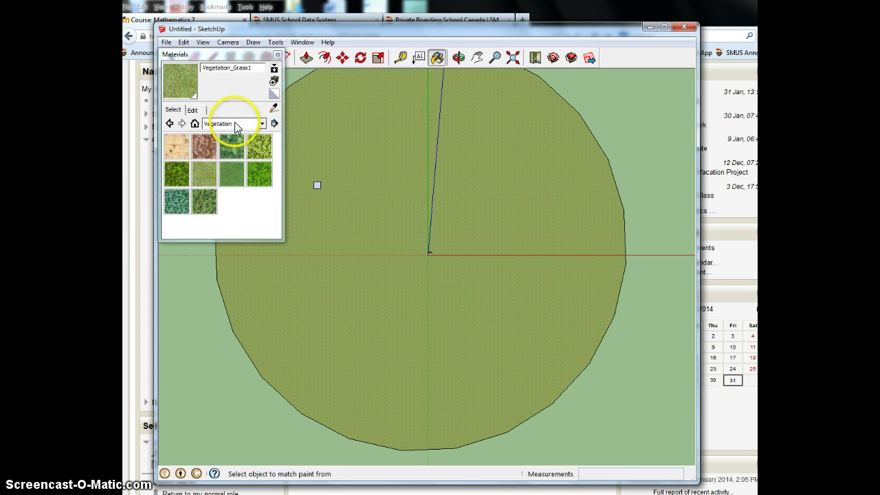
Paint the small square face with the 0012_Bisque colour from the Colors-Named library, and close the materials window
{"action": "left_click", "coordinate": [262, 124]}
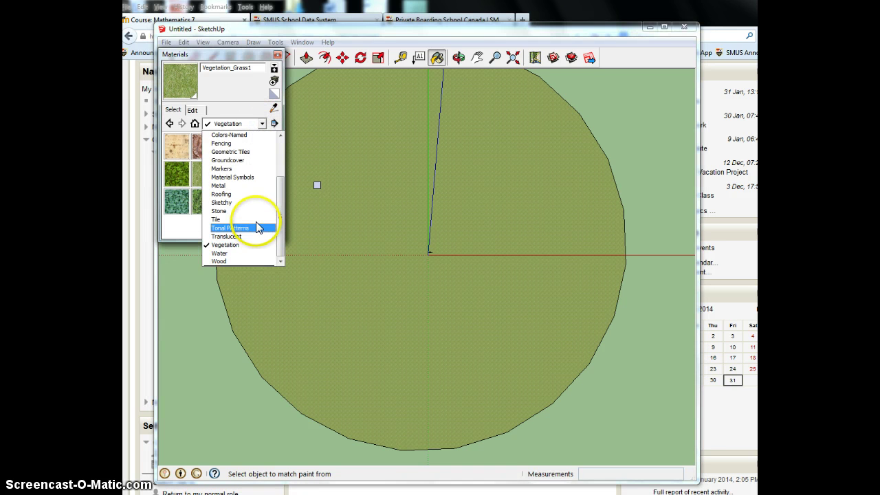
{"action": "scroll", "coordinate": [253, 218], "scroll_direction": "up", "scroll_amount": 2}
{"action": "scroll", "coordinate": [253, 222], "scroll_direction": "up", "scroll_amount": 3}
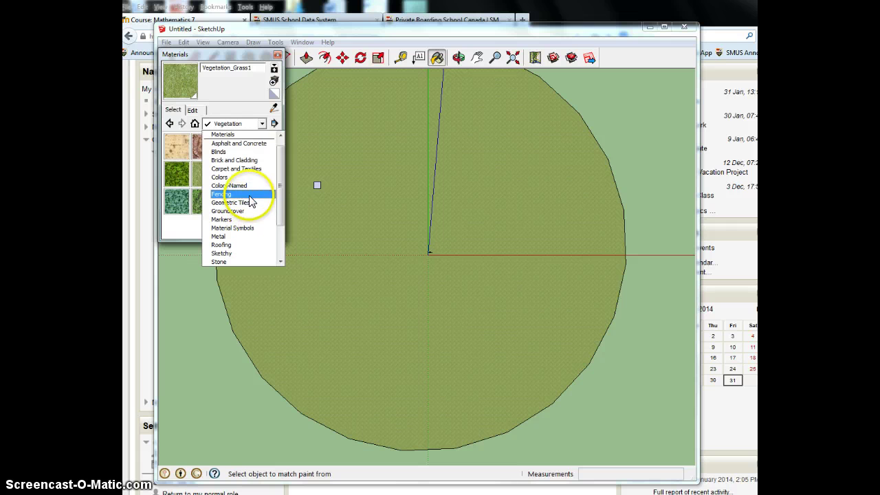
{"action": "left_click", "coordinate": [249, 196]}
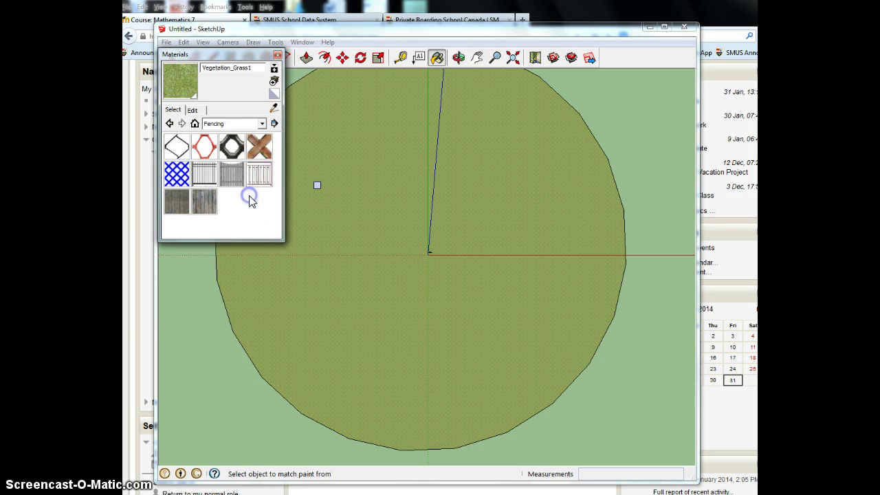
{"action": "left_click", "coordinate": [262, 123]}
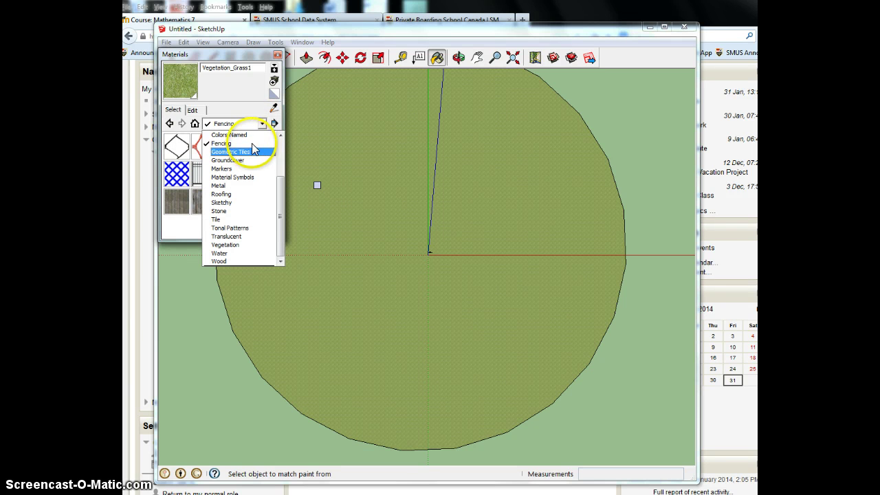
{"action": "left_click", "coordinate": [251, 136]}
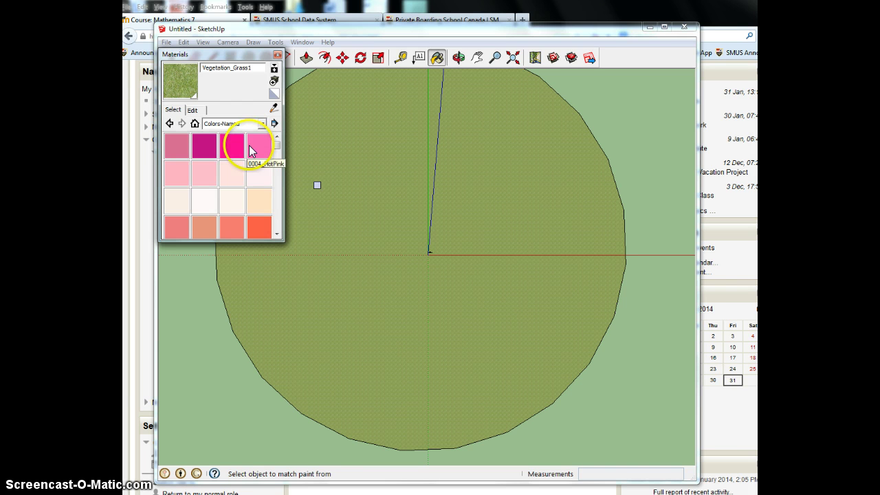
{"action": "left_click", "coordinate": [264, 198]}
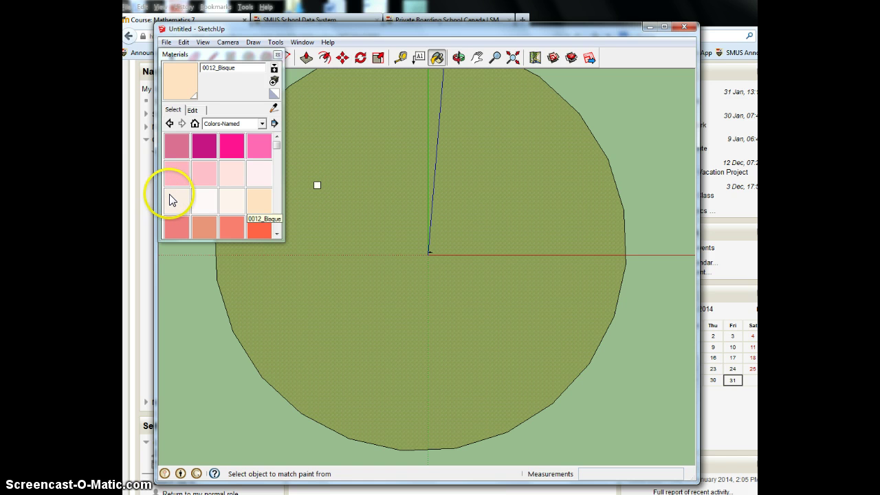
{"action": "left_click", "coordinate": [277, 55]}
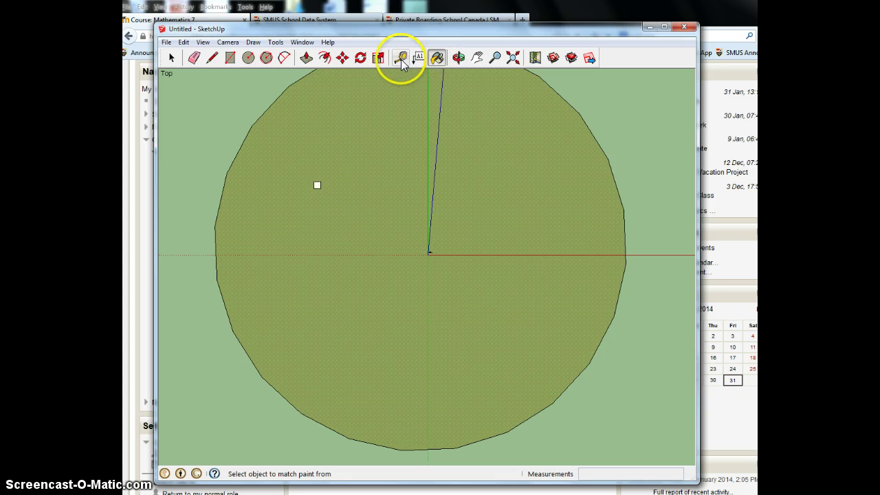
Push/Pull the small bisque square upward about 6 m to form a column standing on the grass
{"action": "left_click", "coordinate": [458, 59]}
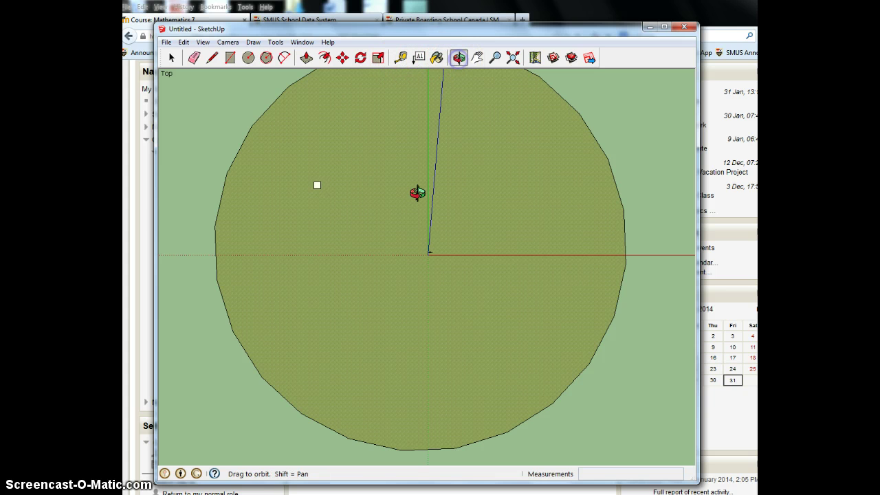
{"action": "left_click_drag", "start_coordinate": [405, 281], "coordinate": [401, 103]}
{"action": "left_click", "coordinate": [305, 58]}
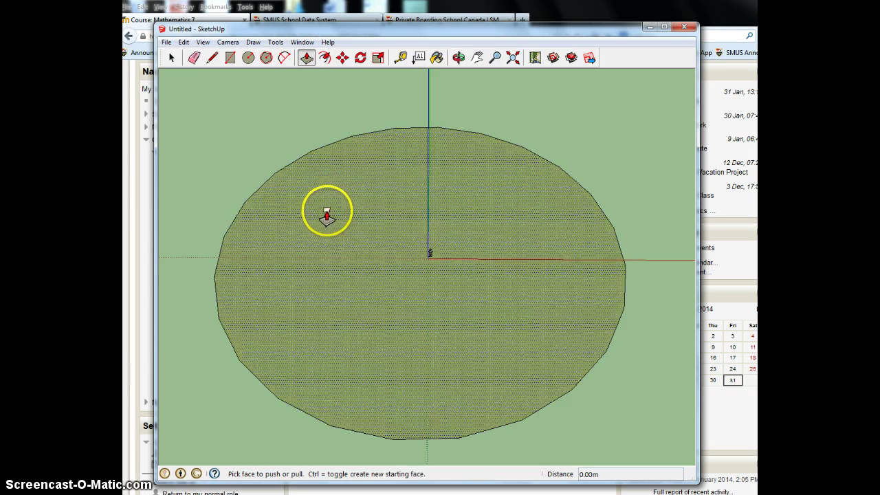
{"action": "left_click", "coordinate": [327, 212]}
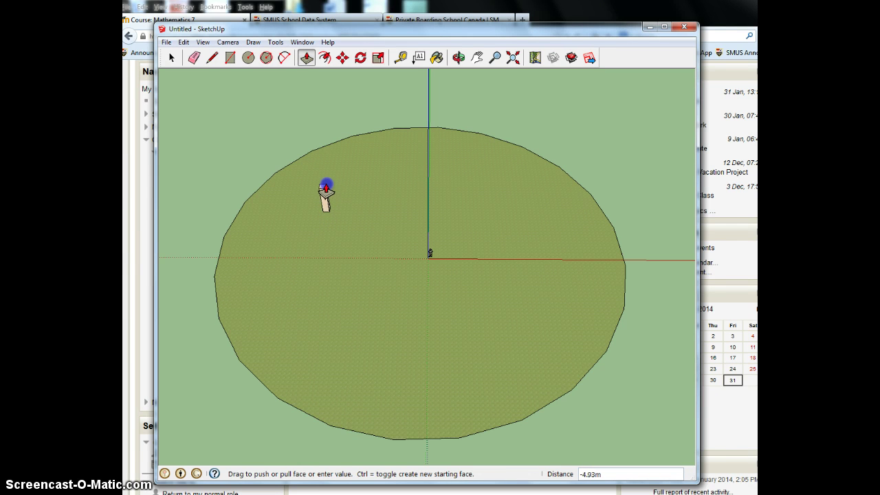
{"action": "left_click", "coordinate": [326, 182]}
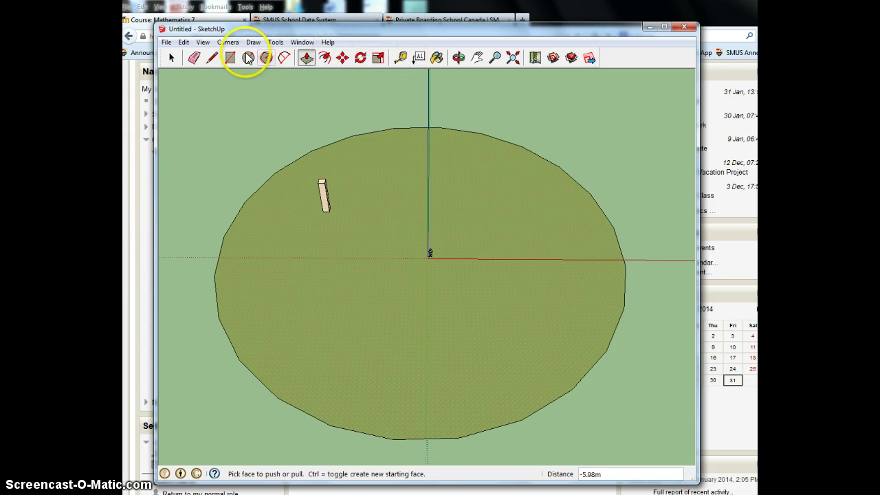
Return to the standard Top view of the scene
{"action": "left_click", "coordinate": [228, 42]}
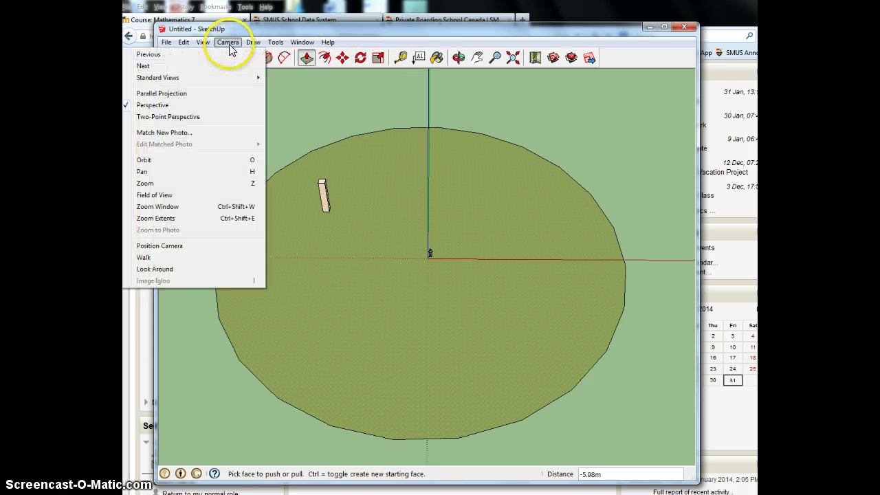
{"action": "mouse_move", "coordinate": [234, 78]}
{"action": "left_click", "coordinate": [291, 80]}
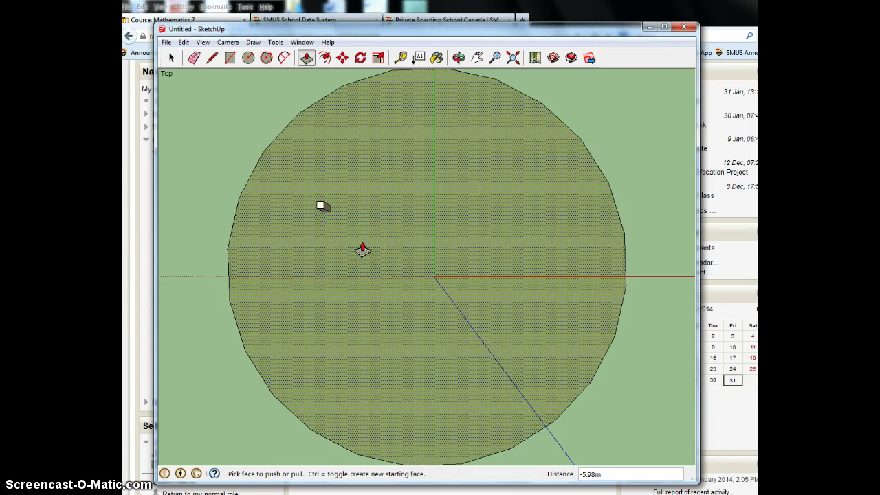
{"action": "left_click_drag", "start_coordinate": [363, 250], "coordinate": [319, 208]}
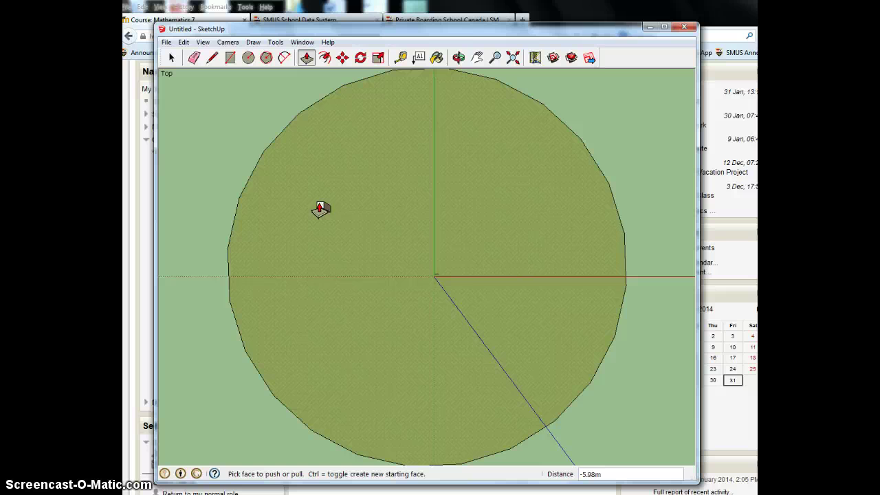
{"action": "left_click_drag", "start_coordinate": [320, 208], "coordinate": [402, 262]}
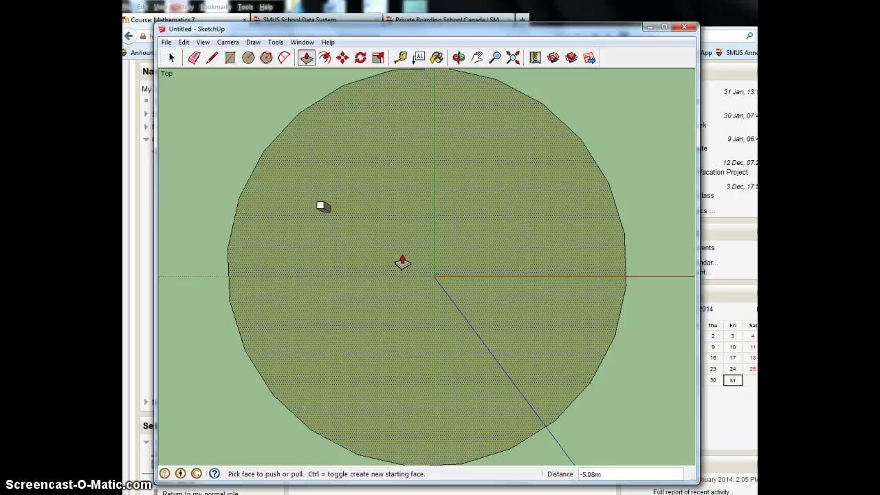
{"action": "left_click_drag", "start_coordinate": [400, 259], "coordinate": [319, 206]}
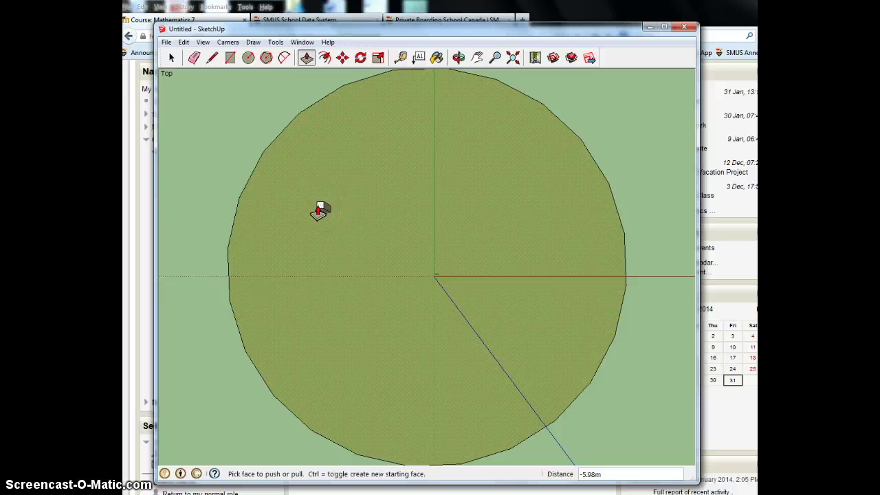
{"action": "mouse_move", "coordinate": [319, 209]}
{"action": "left_mouse_down"}
{"action": "mouse_move", "coordinate": [360, 224]}
{"action": "mouse_move", "coordinate": [323, 208]}
{"action": "left_mouse_up"}
{"action": "left_click_drag", "start_coordinate": [322, 209], "coordinate": [342, 112]}
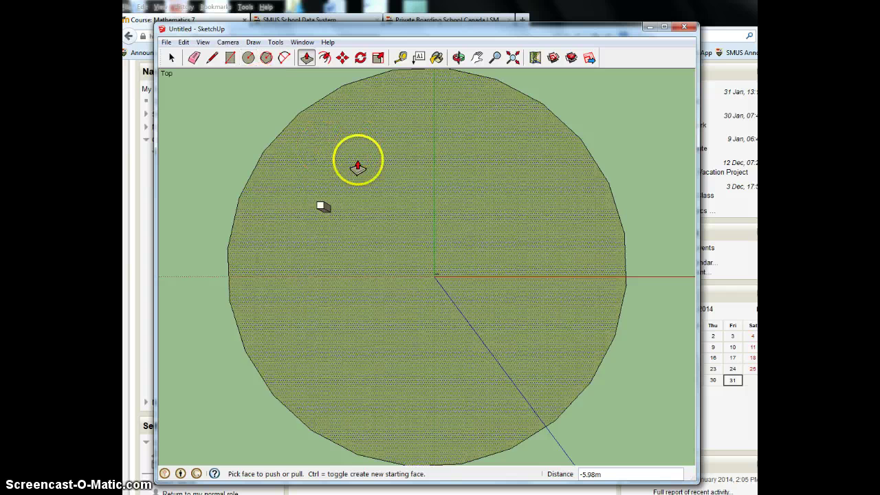
Try drawing a circle with a radius of about 4.34 m on the grass in the positive-red, positive-green quadrant, and undo it
{"action": "left_click", "coordinate": [248, 58]}
{"action": "left_click", "coordinate": [466, 210]}
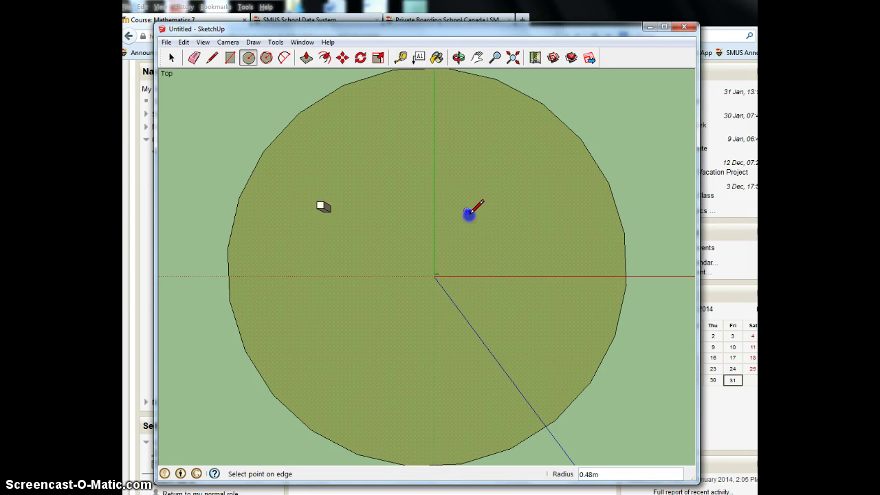
{"action": "left_click", "coordinate": [490, 224]}
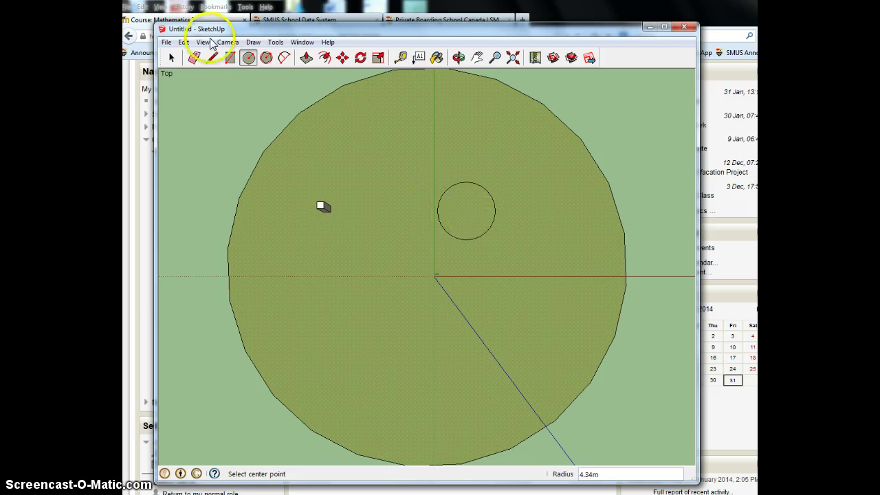
{"action": "left_click", "coordinate": [183, 43]}
{"action": "left_click", "coordinate": [194, 57]}
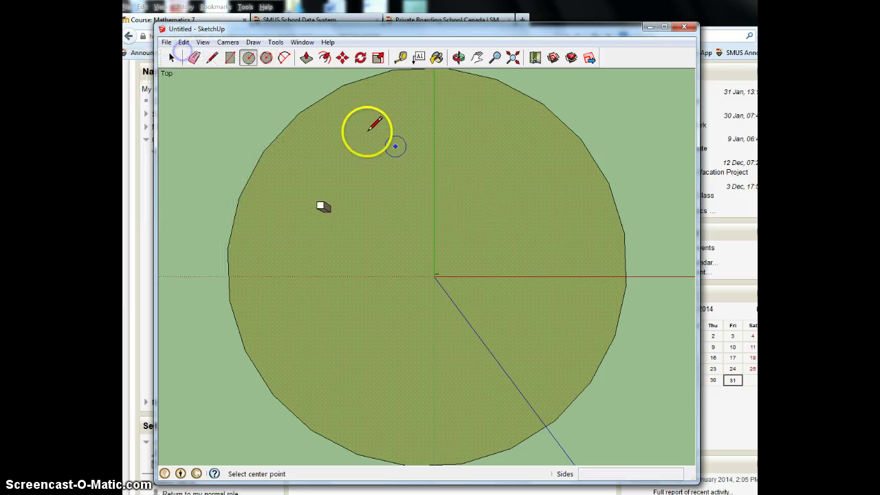
Draw a 5 m radius circle on the grass in the positive-red, positive-green quadrant, and paint it with Water_Pool from the Water library
{"action": "left_click", "coordinate": [481, 174]}
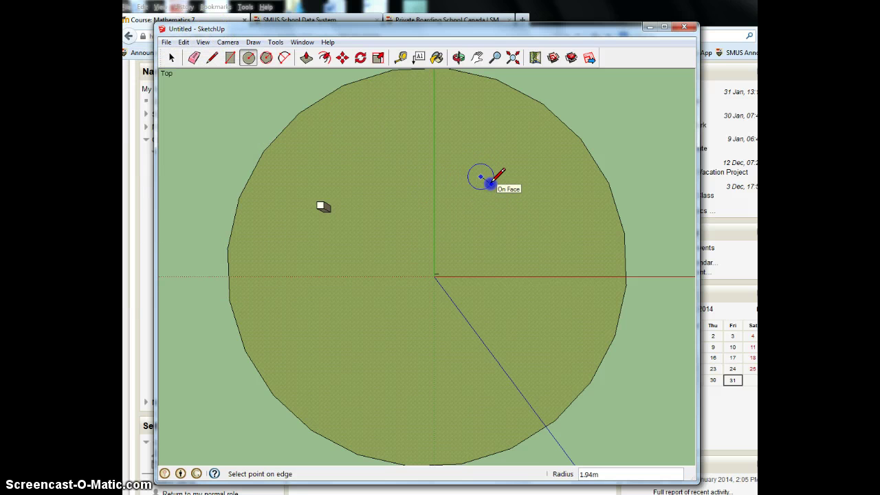
{"action": "left_click", "coordinate": [490, 182]}
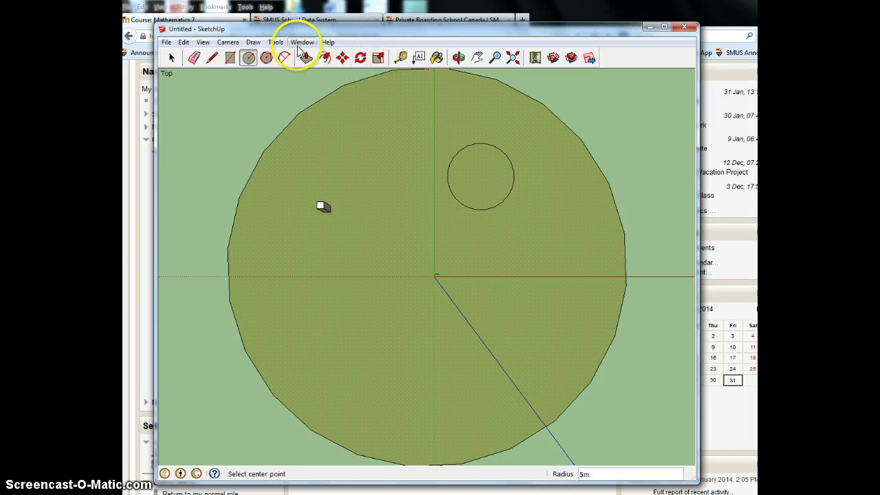
{"action": "left_click", "coordinate": [438, 58]}
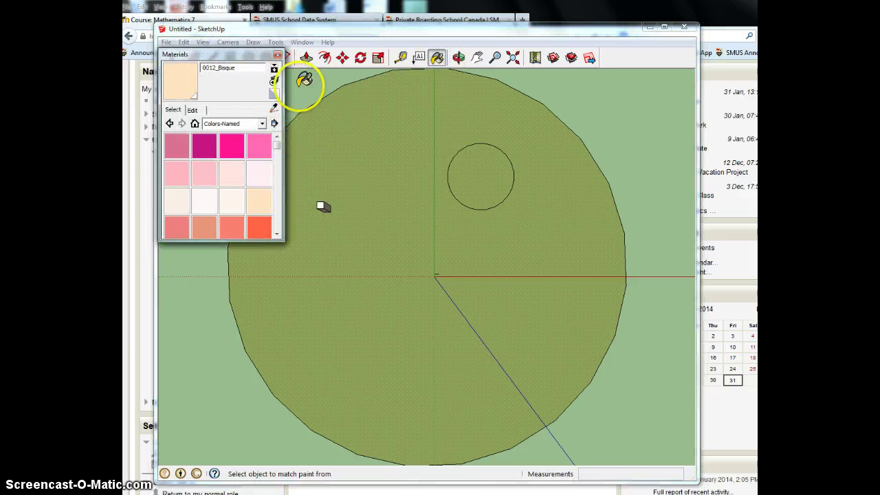
{"action": "left_click", "coordinate": [262, 124]}
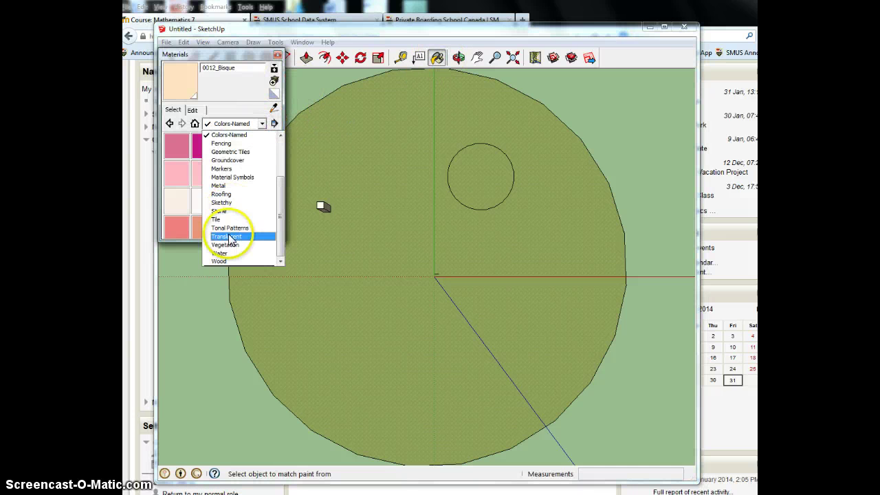
{"action": "left_click", "coordinate": [220, 253]}
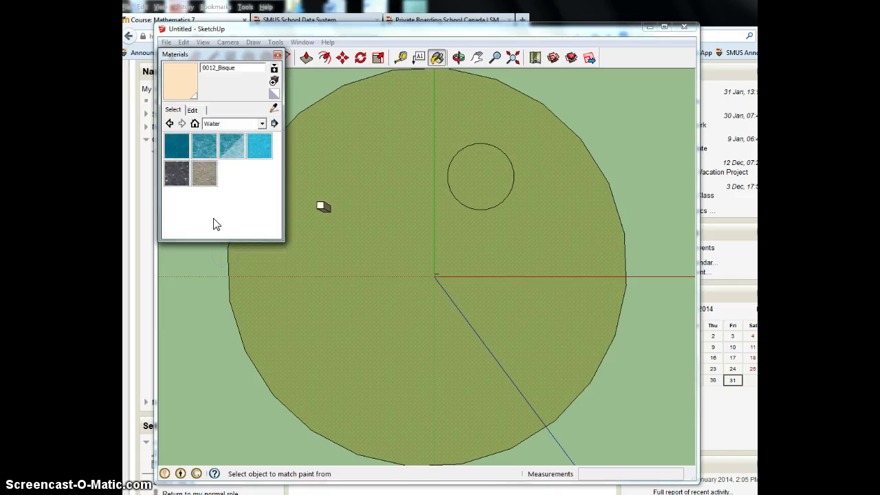
{"action": "left_click", "coordinate": [199, 144]}
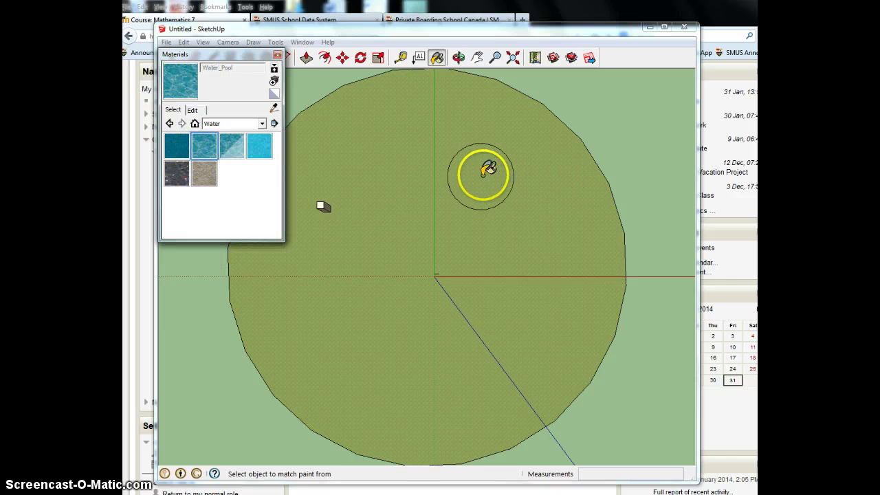
{"action": "left_click", "coordinate": [473, 171]}
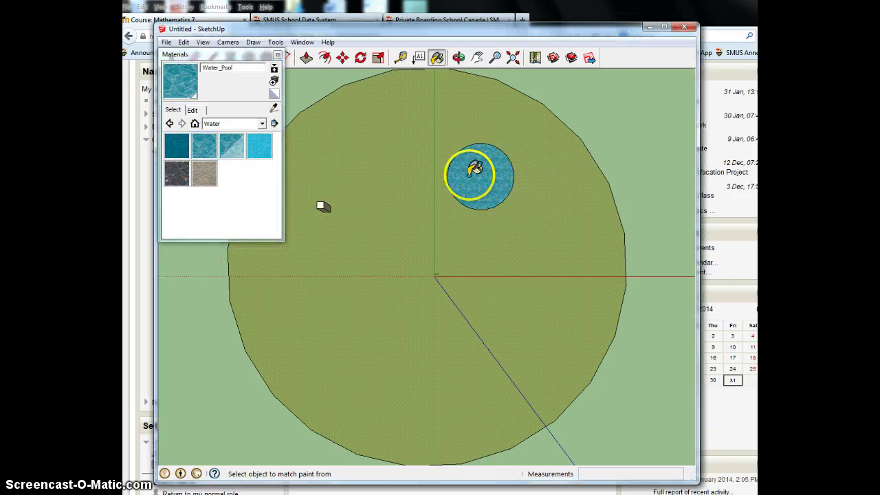
{"action": "left_click", "coordinate": [279, 54]}
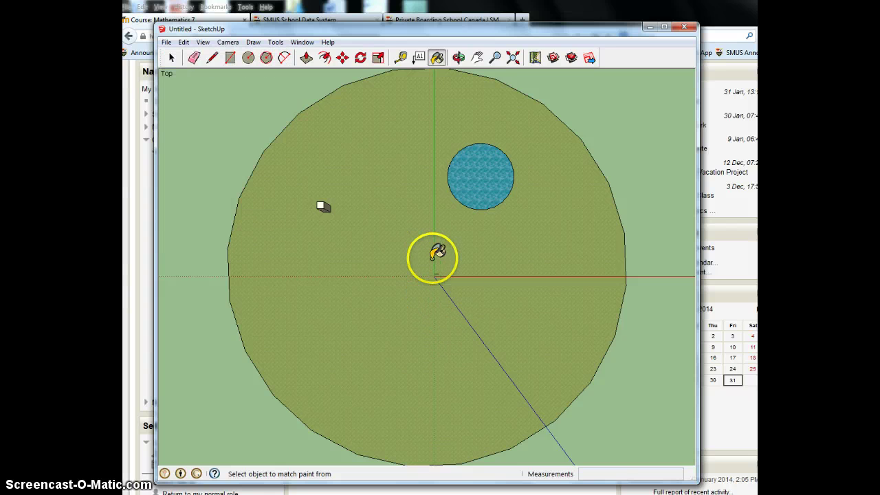
Try pushing the water circle about 3.14 m down into the ground, and undo the Push/Pull
{"action": "left_click", "coordinate": [459, 57]}
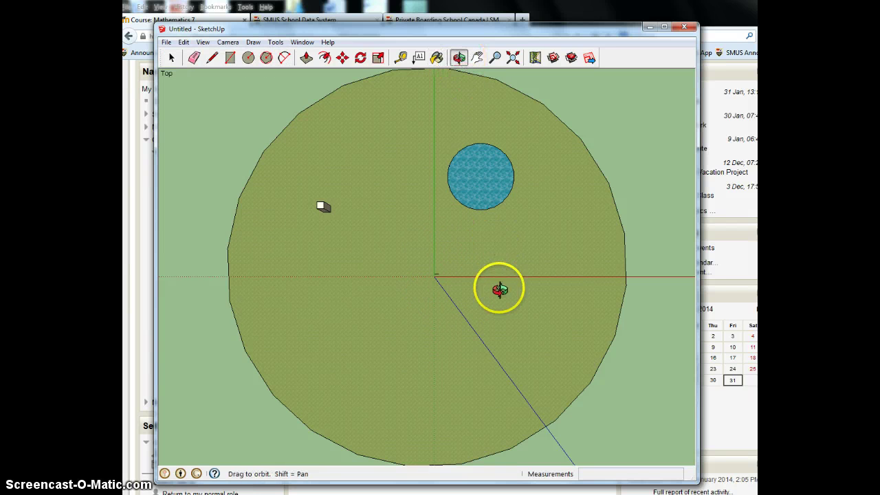
{"action": "left_click_drag", "start_coordinate": [499, 288], "coordinate": [500, 142]}
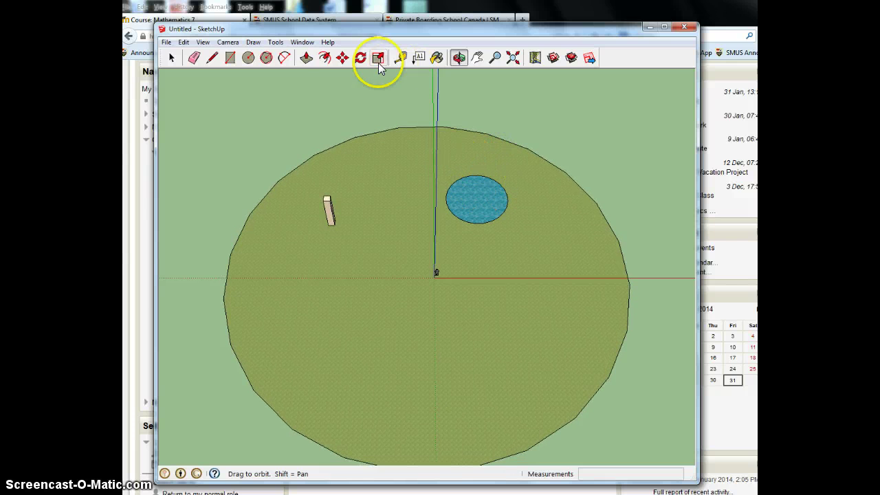
{"action": "left_click", "coordinate": [306, 57]}
{"action": "left_click", "coordinate": [479, 206]}
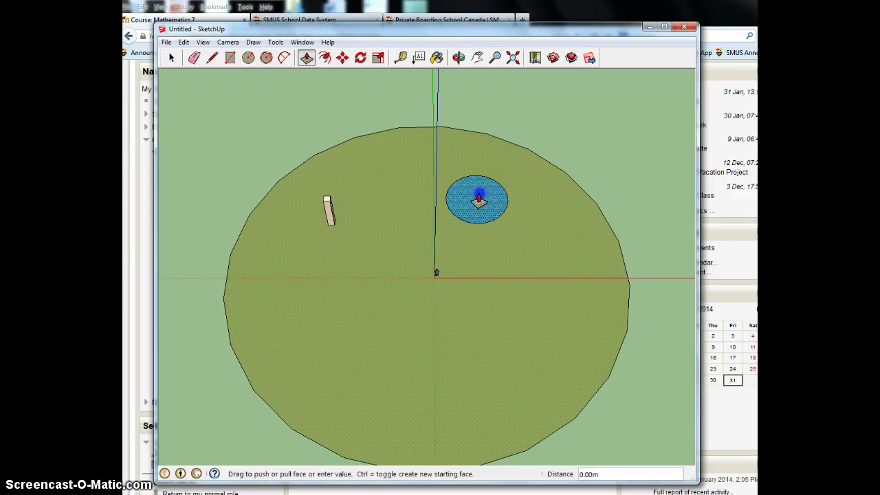
{"action": "left_click", "coordinate": [476, 204]}
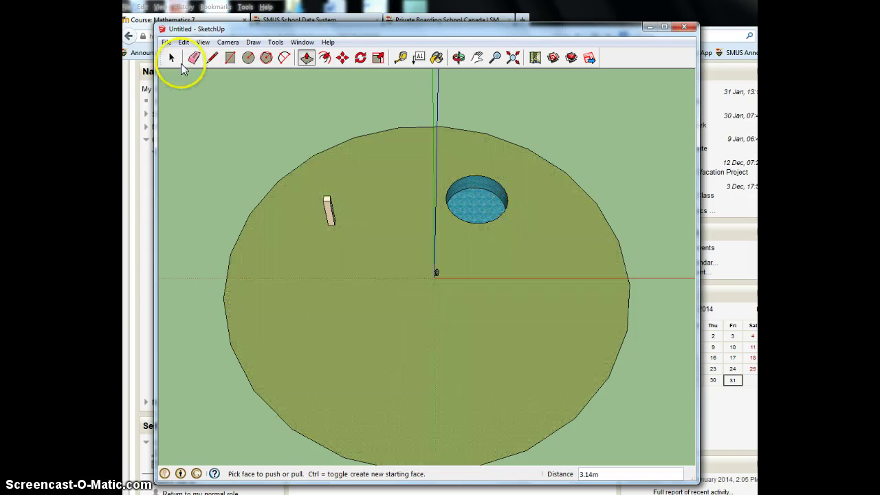
{"action": "left_click", "coordinate": [184, 42]}
{"action": "left_click", "coordinate": [193, 54]}
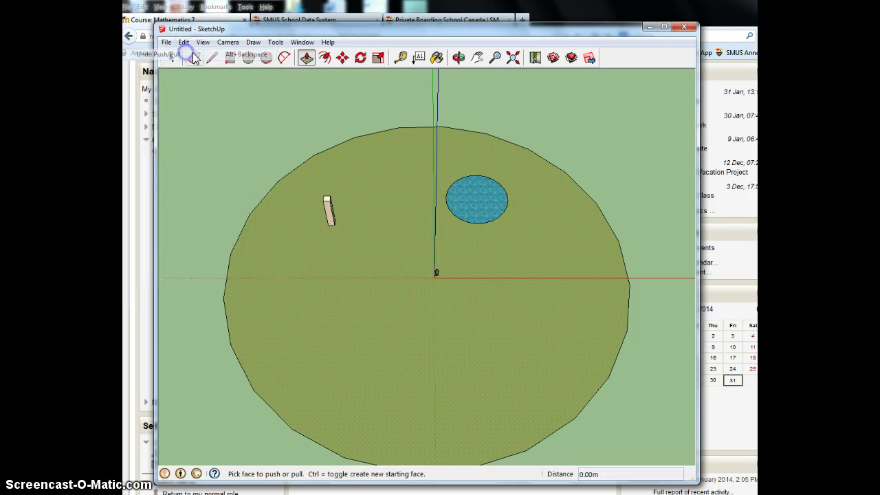
Orbit down to a low side view that shows the grass disc, column and pond with the horizon
{"action": "left_click", "coordinate": [459, 57]}
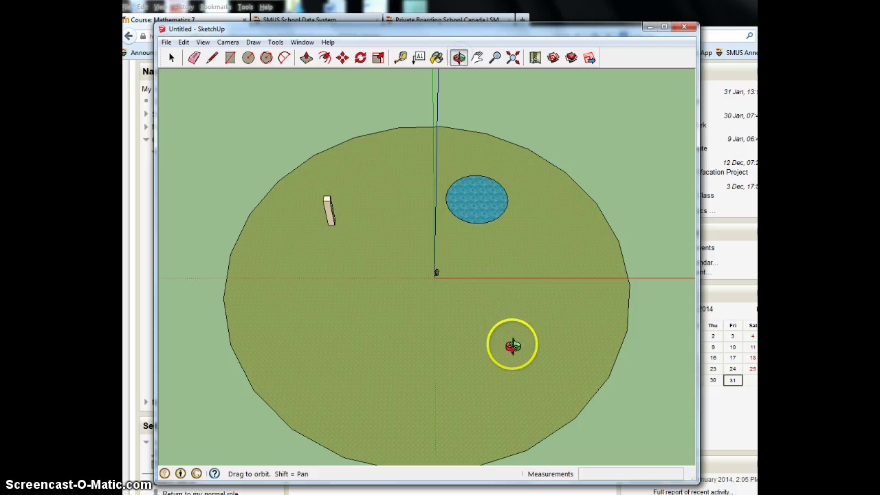
{"action": "left_click_drag", "start_coordinate": [510, 346], "coordinate": [513, 161]}
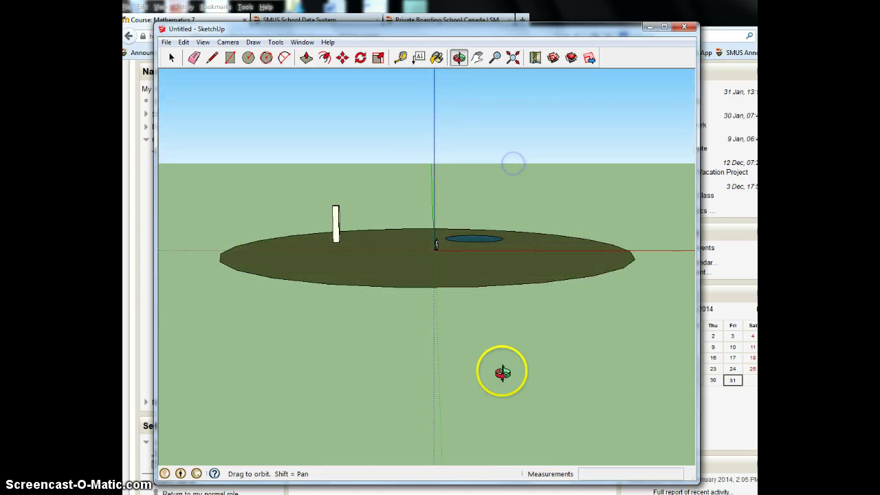
From beneath the ground, Push/Pull the pond's circular face 3 m downward
{"action": "left_click_drag", "start_coordinate": [501, 369], "coordinate": [488, 197]}
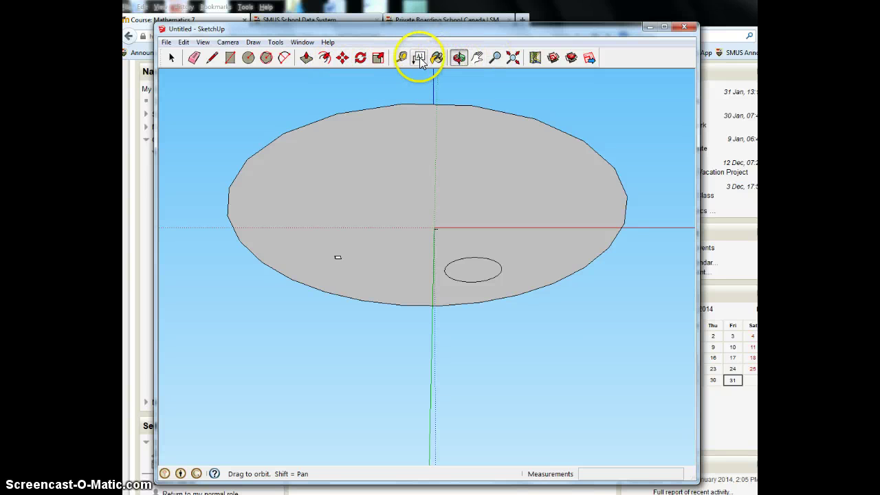
{"action": "left_click", "coordinate": [306, 57]}
{"action": "left_click", "coordinate": [476, 271]}
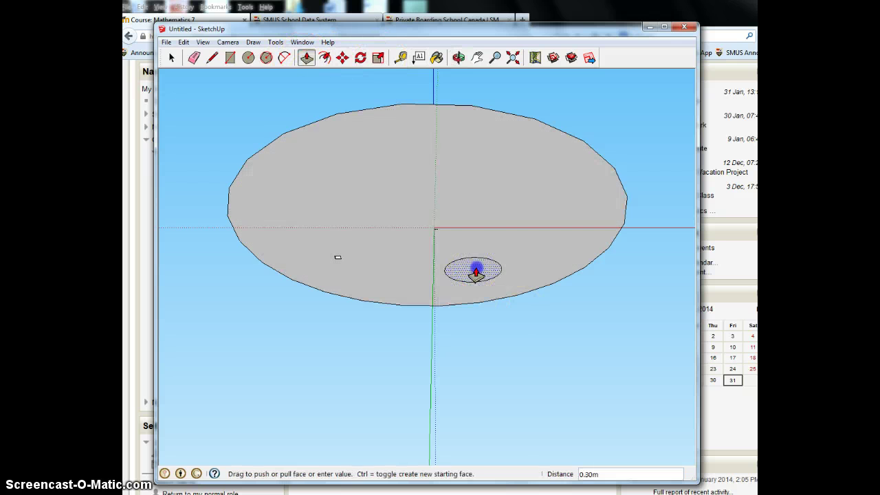
{"action": "left_click", "coordinate": [476, 277]}
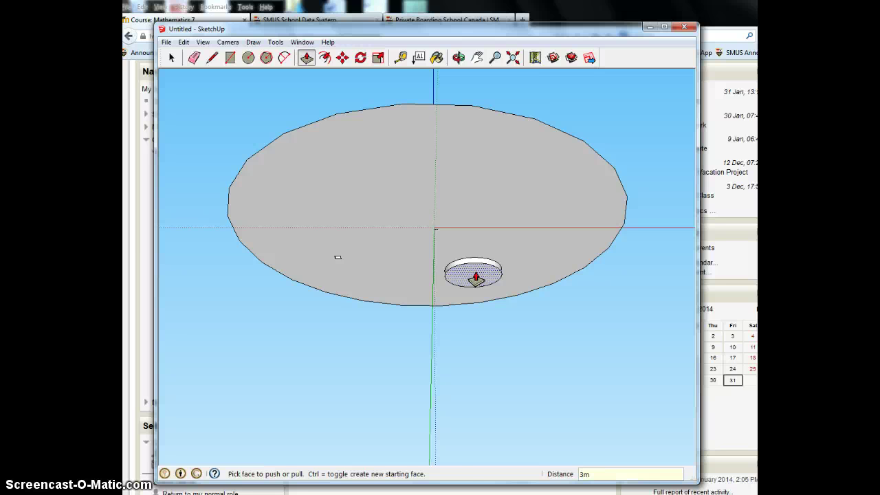
{"action": "type", "text": "3m"}
{"action": "key", "text": "Return"}
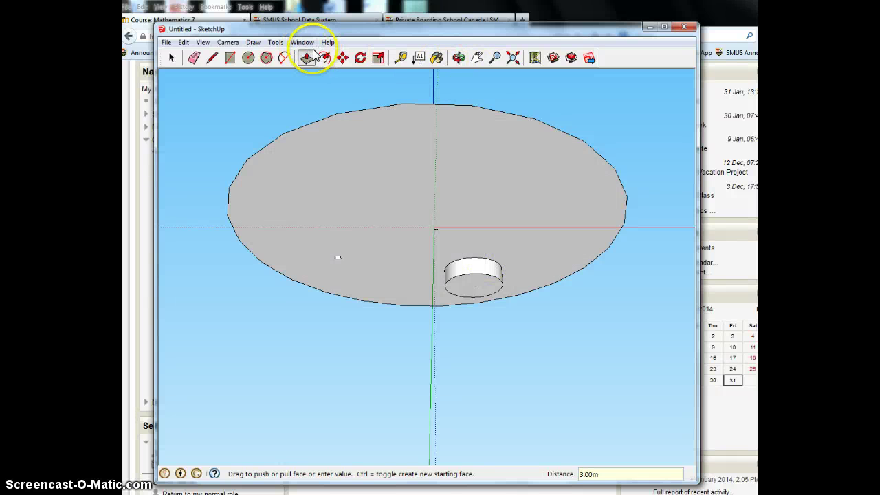
Return to a view from above the ground and switch the camera to the Top standard view
{"action": "left_click", "coordinate": [458, 57]}
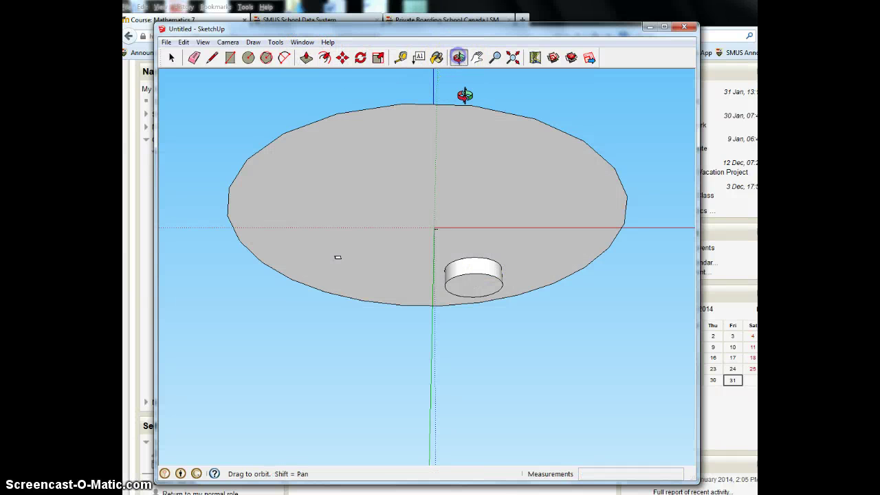
{"action": "left_click_drag", "start_coordinate": [471, 178], "coordinate": [483, 359]}
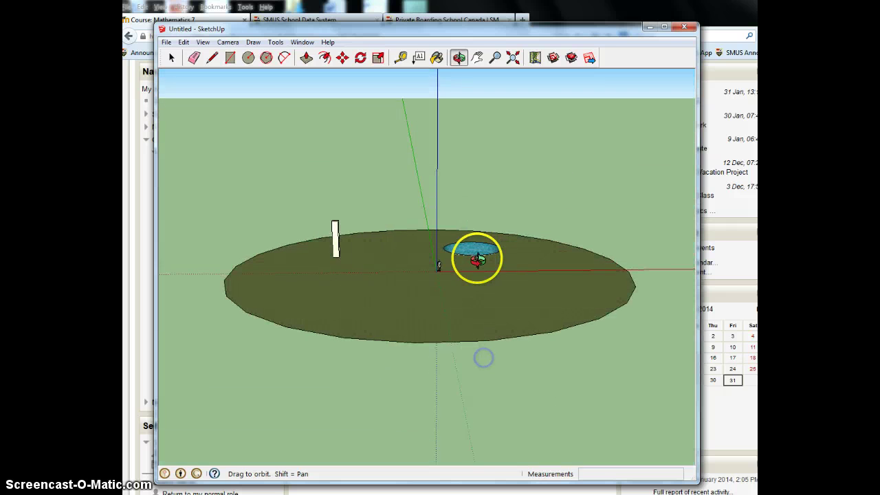
{"action": "left_click_drag", "start_coordinate": [476, 260], "coordinate": [488, 391]}
{"action": "left_click", "coordinate": [471, 269]}
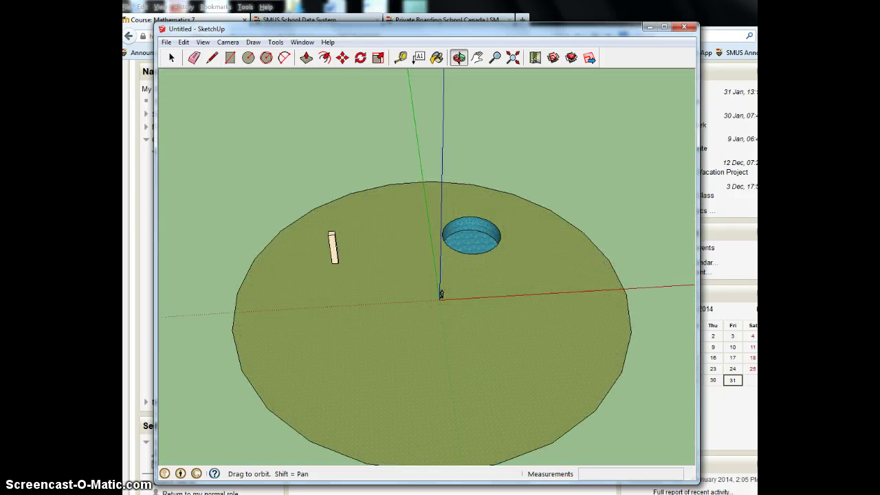
{"action": "left_click", "coordinate": [203, 42]}
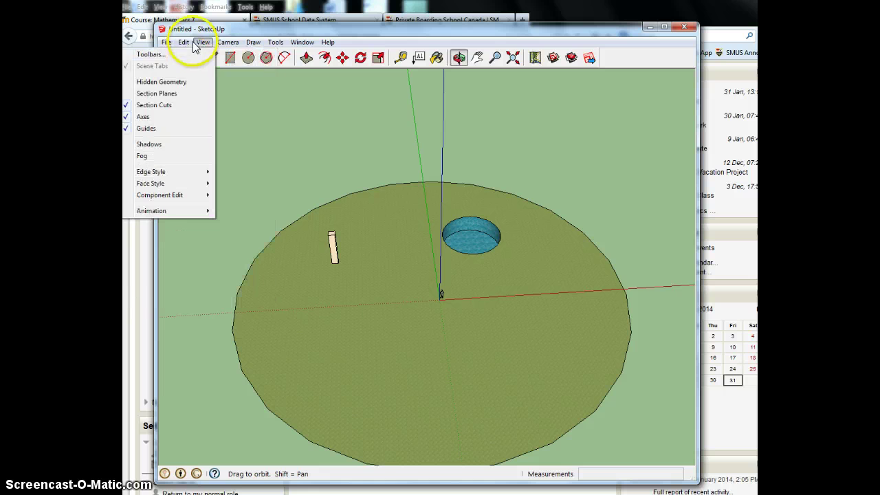
{"action": "mouse_move", "coordinate": [229, 47]}
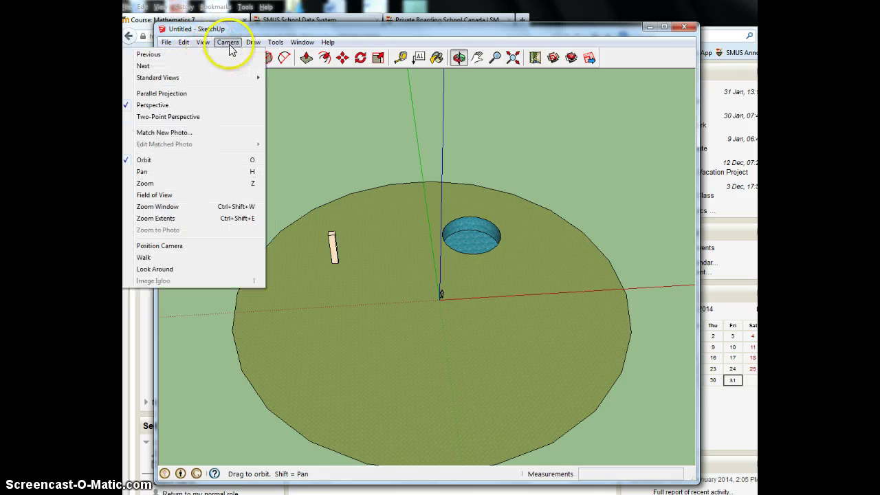
{"action": "mouse_move", "coordinate": [223, 77]}
{"action": "left_click", "coordinate": [288, 78]}
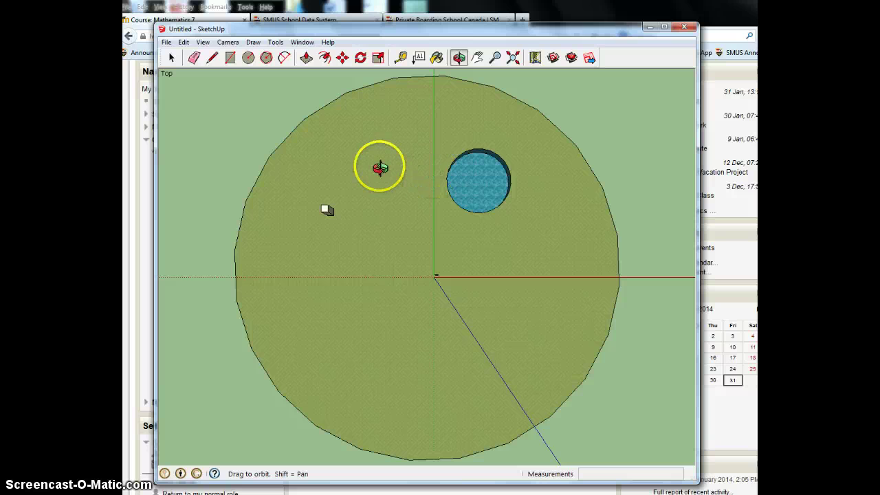
Draw a triangle with the Line tool on the grass between the column and the pond, with slanted sides about 4.26 m and 3.93 m long
{"action": "left_click", "coordinate": [210, 59]}
{"action": "left_click", "coordinate": [401, 203]}
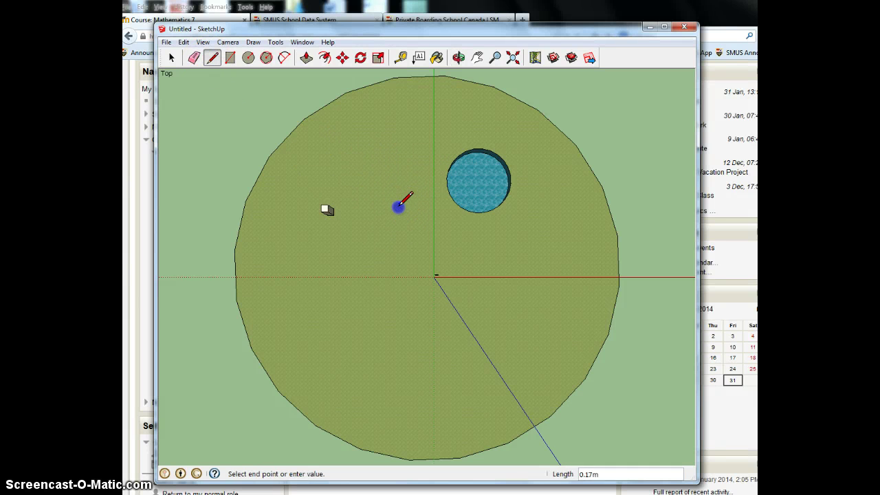
{"action": "double_click", "coordinate": [385, 226]}
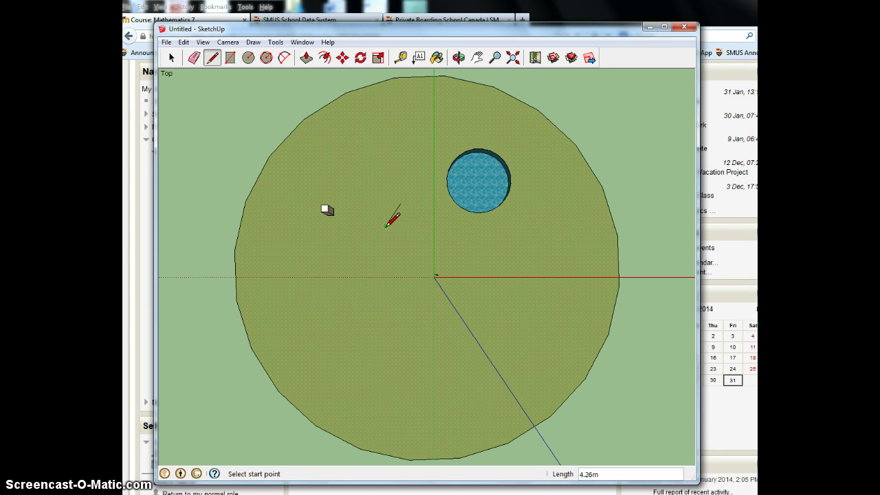
{"action": "left_click", "coordinate": [385, 225]}
{"action": "double_click", "coordinate": [411, 225]}
{"action": "left_click", "coordinate": [400, 205]}
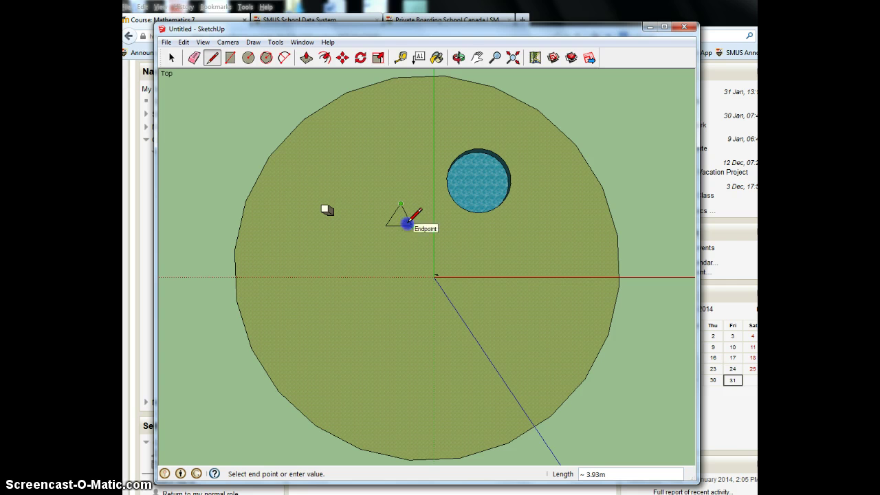
{"action": "left_click", "coordinate": [411, 226]}
{"action": "left_click", "coordinate": [249, 254]}
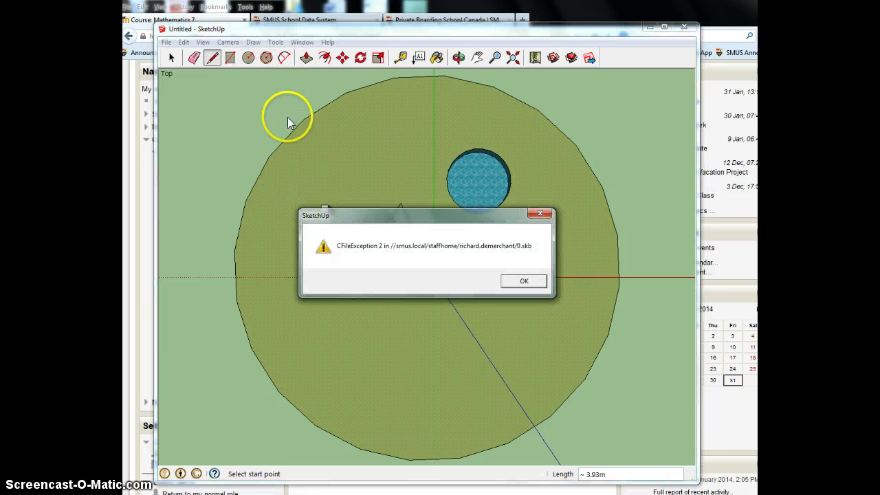
{"action": "left_click", "coordinate": [524, 280]}
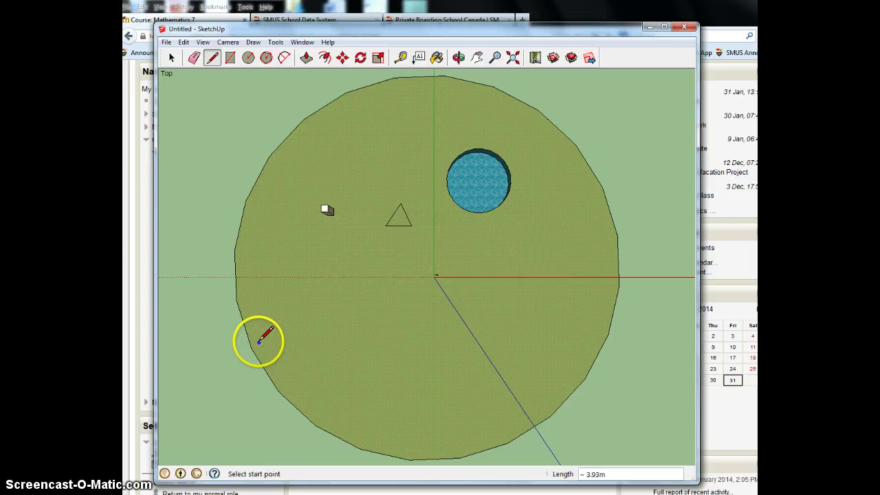